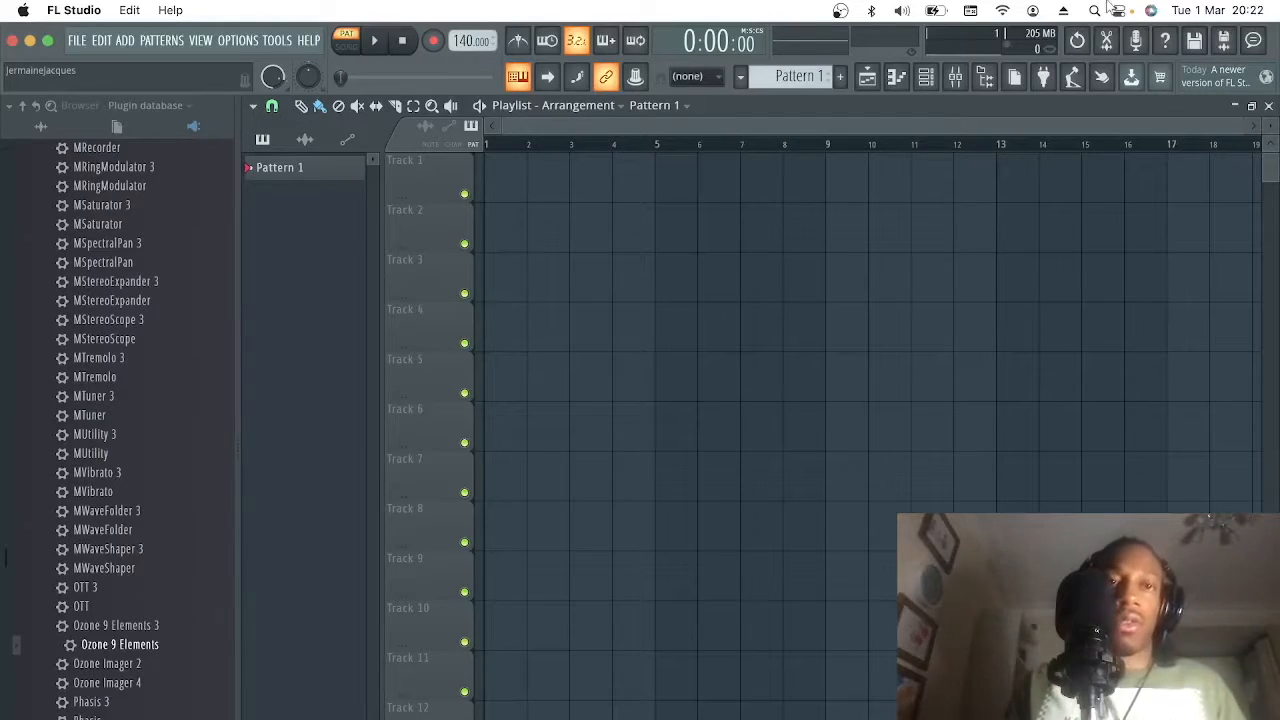
# Step: Look through the J Cole - ATM folder in the Sample Library
pyautogui.click(76, 40)
pyautogui.click(315, 372)
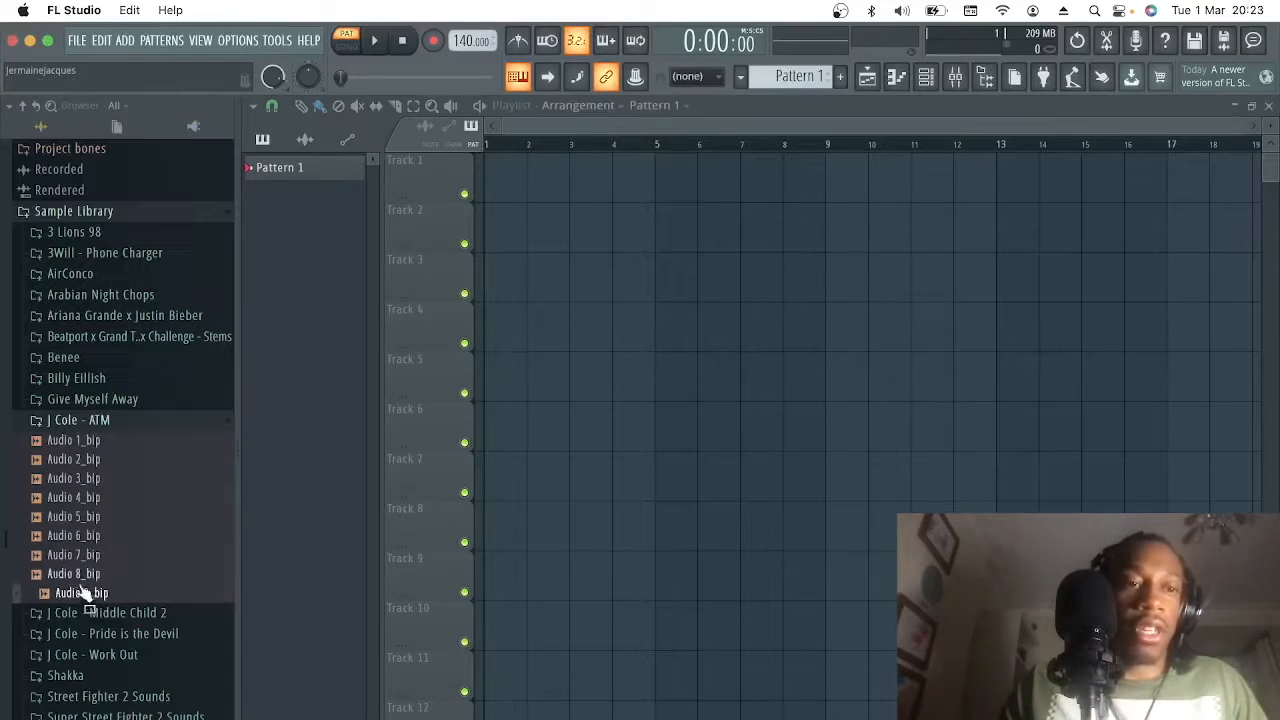
pyautogui.click(134, 422)
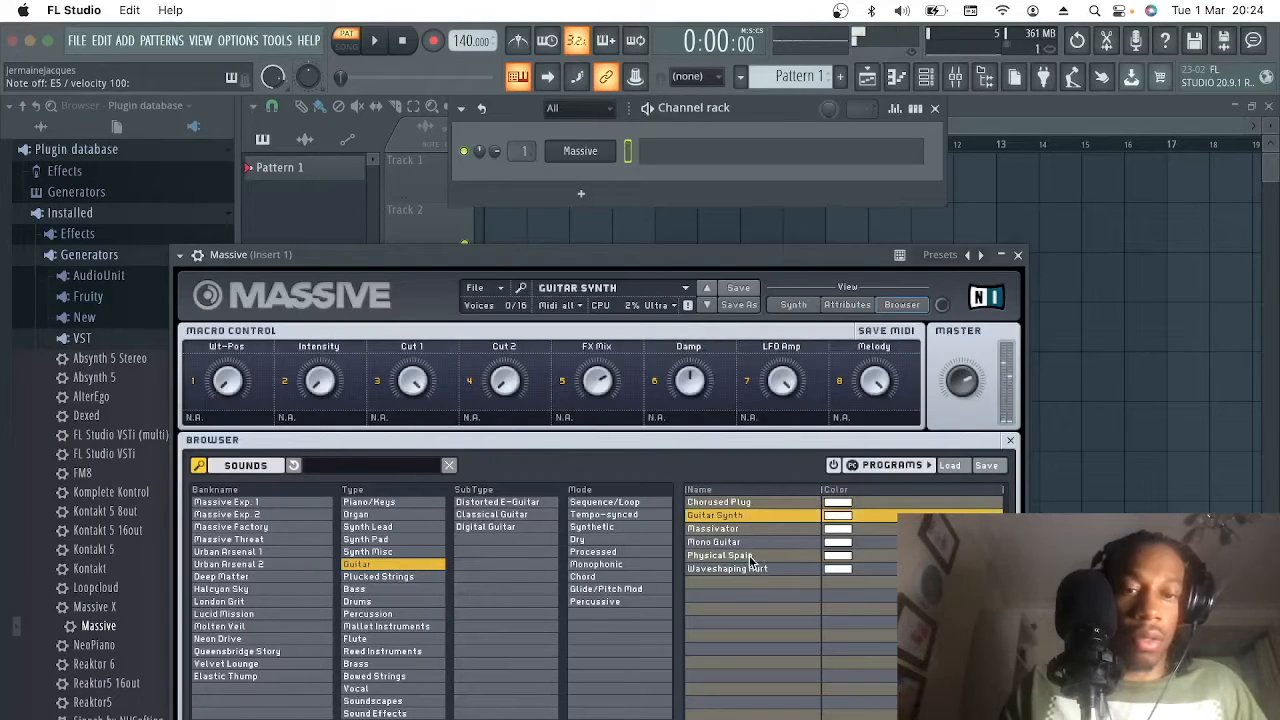
# Step: Load the Physical Spain guitar preset in Massive and close the instrument window
pyautogui.click(752, 557)
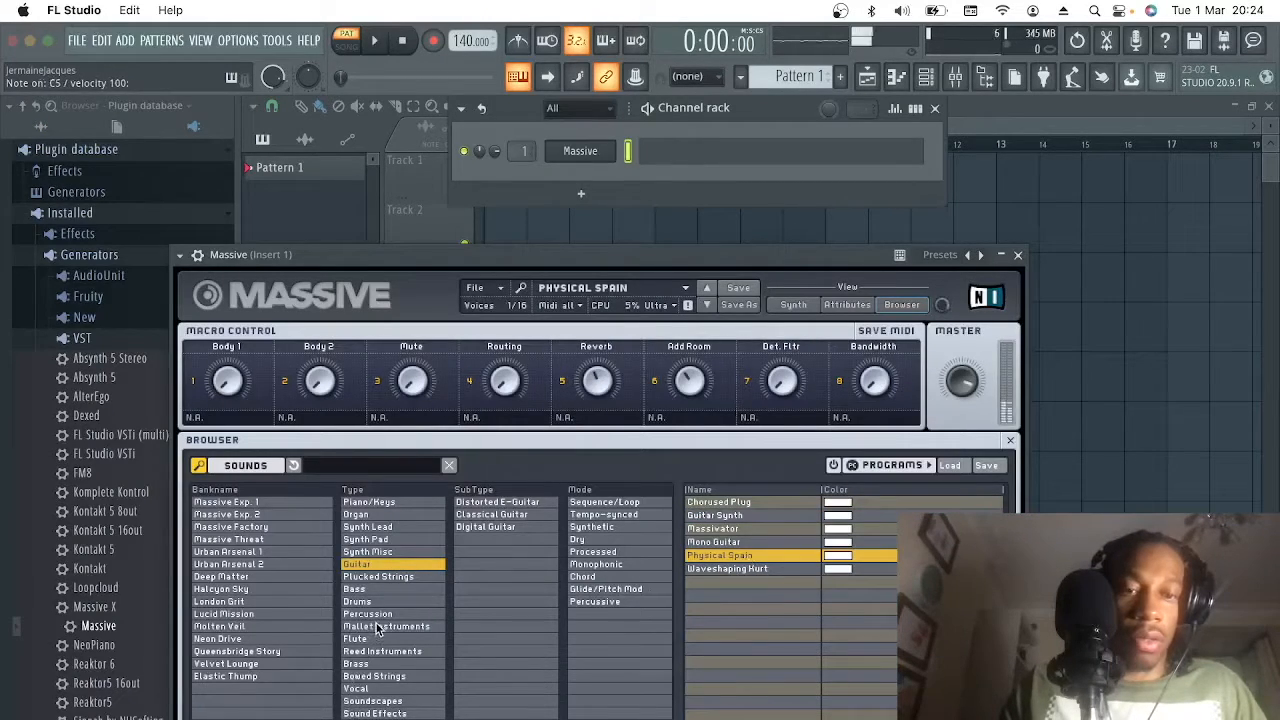
pyautogui.click(1017, 256)
# Step: Move the last C5 note of the Massive melody slightly earlier and shorten it to end before bar 5
pyautogui.click(654, 157)
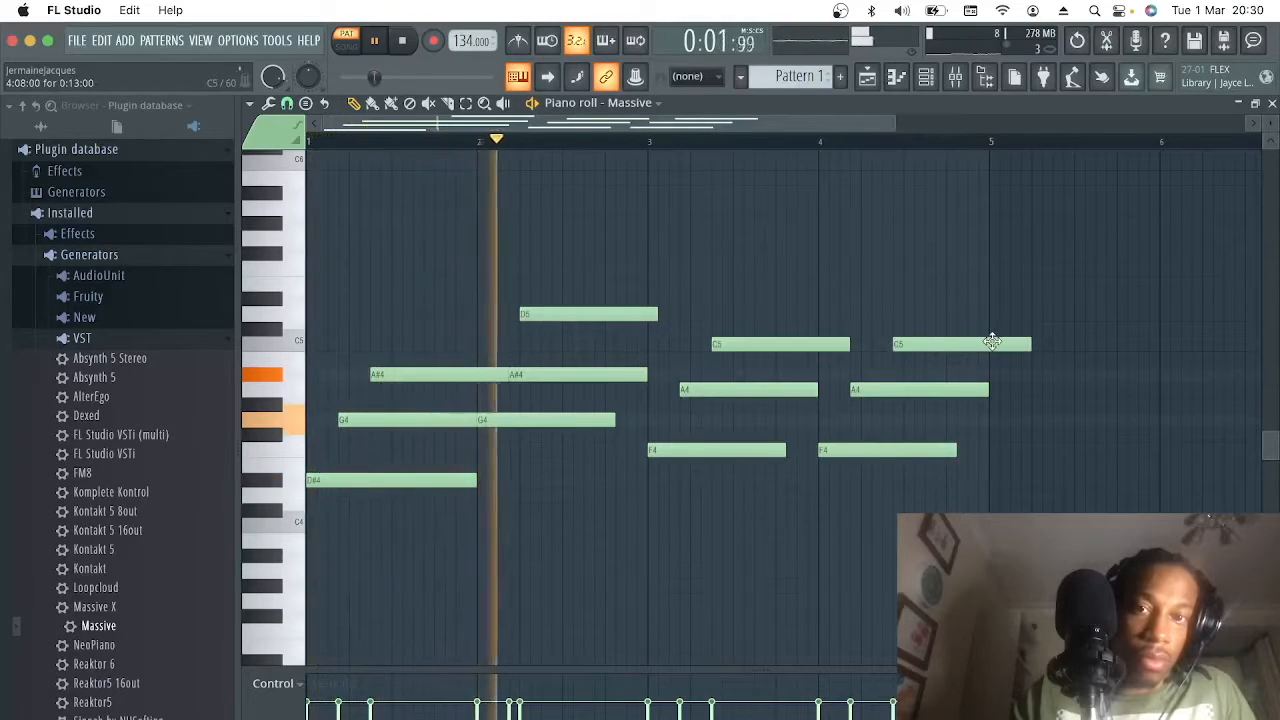
pyautogui.moveTo(985, 346); pyautogui.dragTo(977, 346)
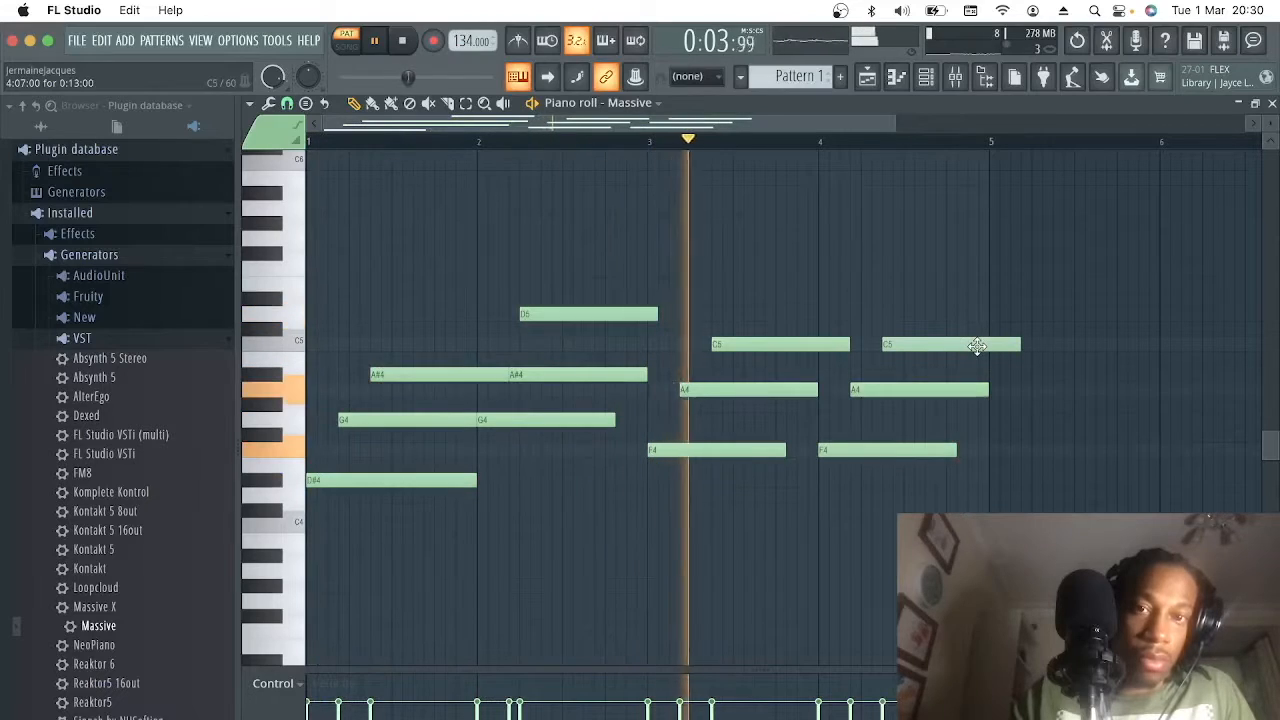
pyautogui.moveTo(1020, 344); pyautogui.dragTo(977, 344)
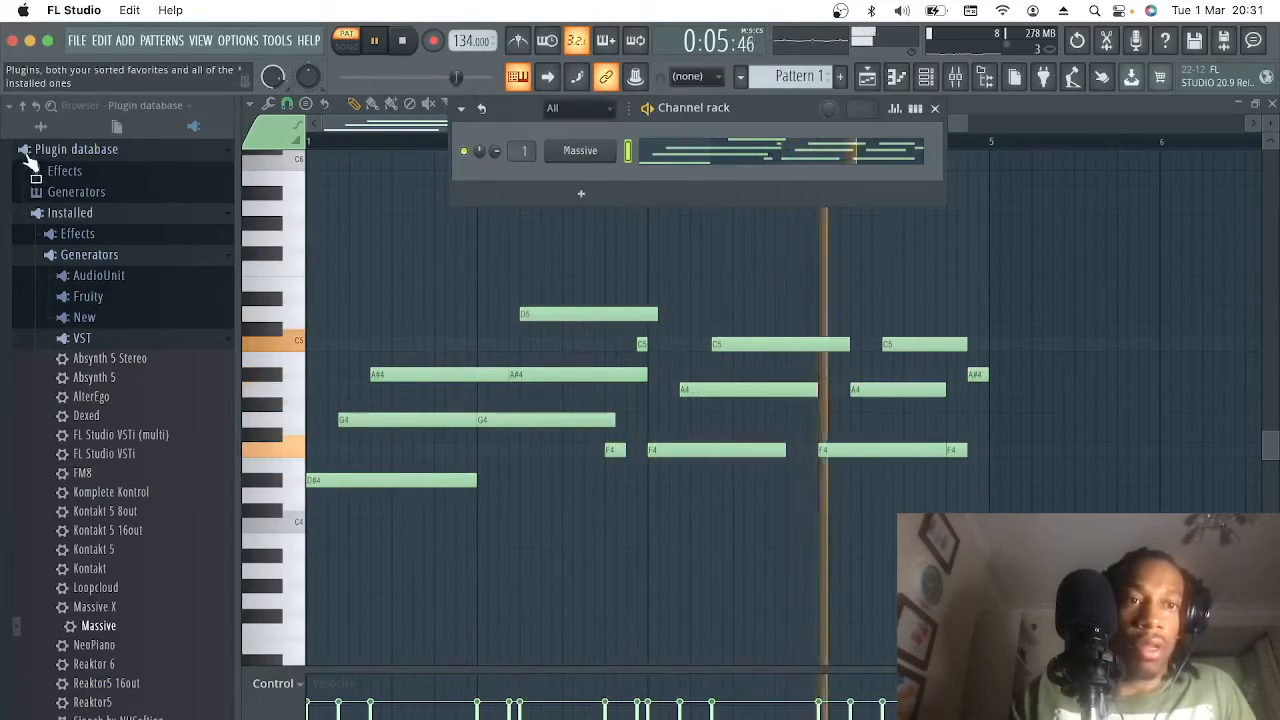
# Step: Browse all sample folders for sounds and collapse the Sounds and Samples folder
pyautogui.click(28, 152)
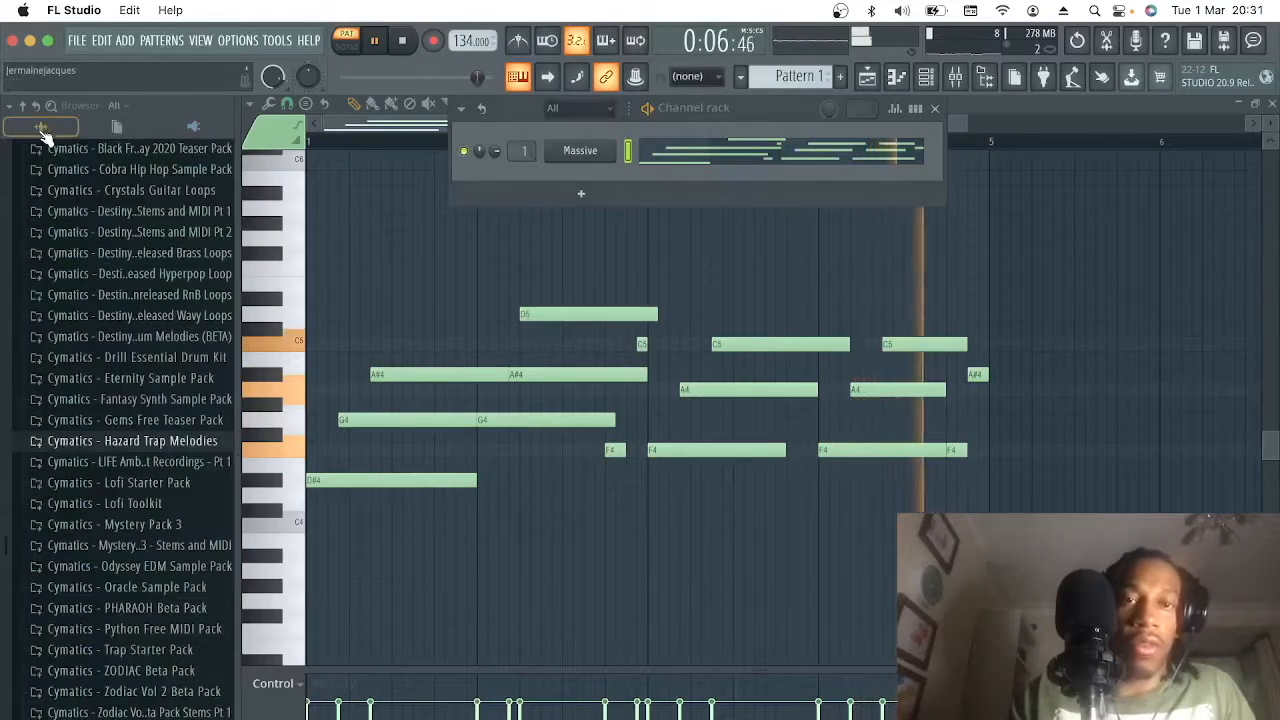
pyautogui.scroll(-6, 215, 545)
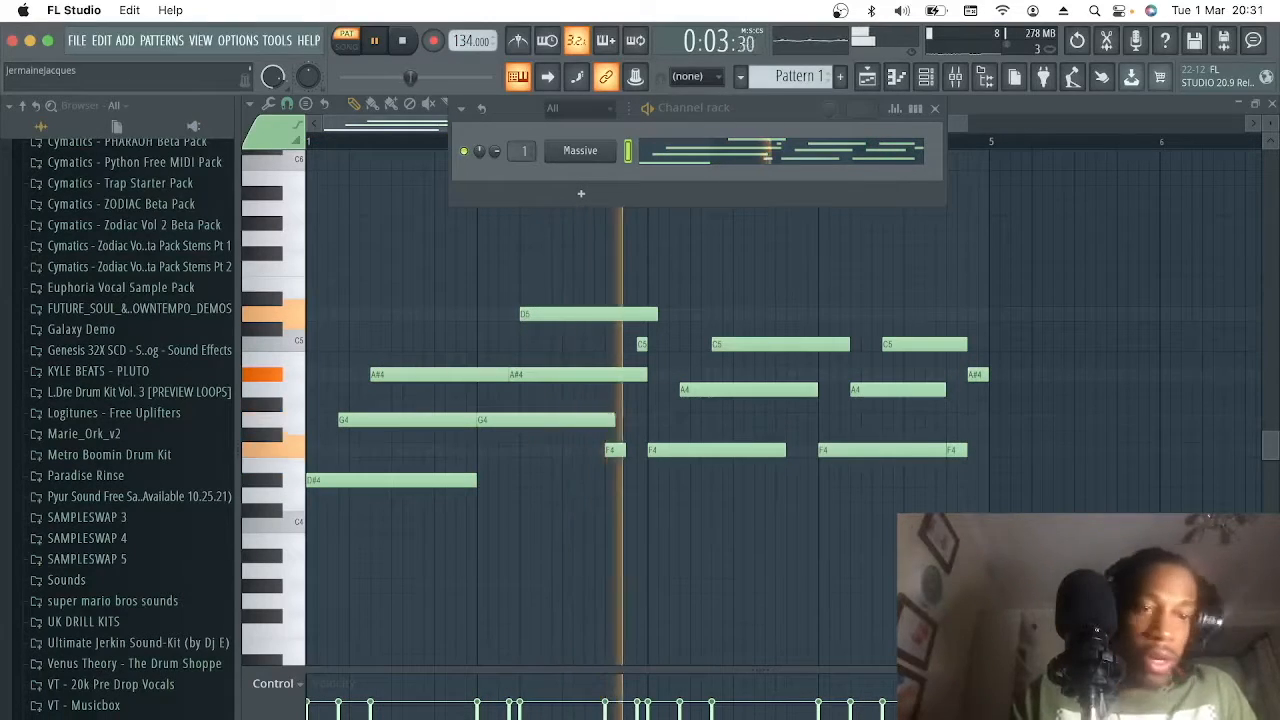
pyautogui.scroll(1, 148, 712)
pyautogui.scroll(10, 148, 650)
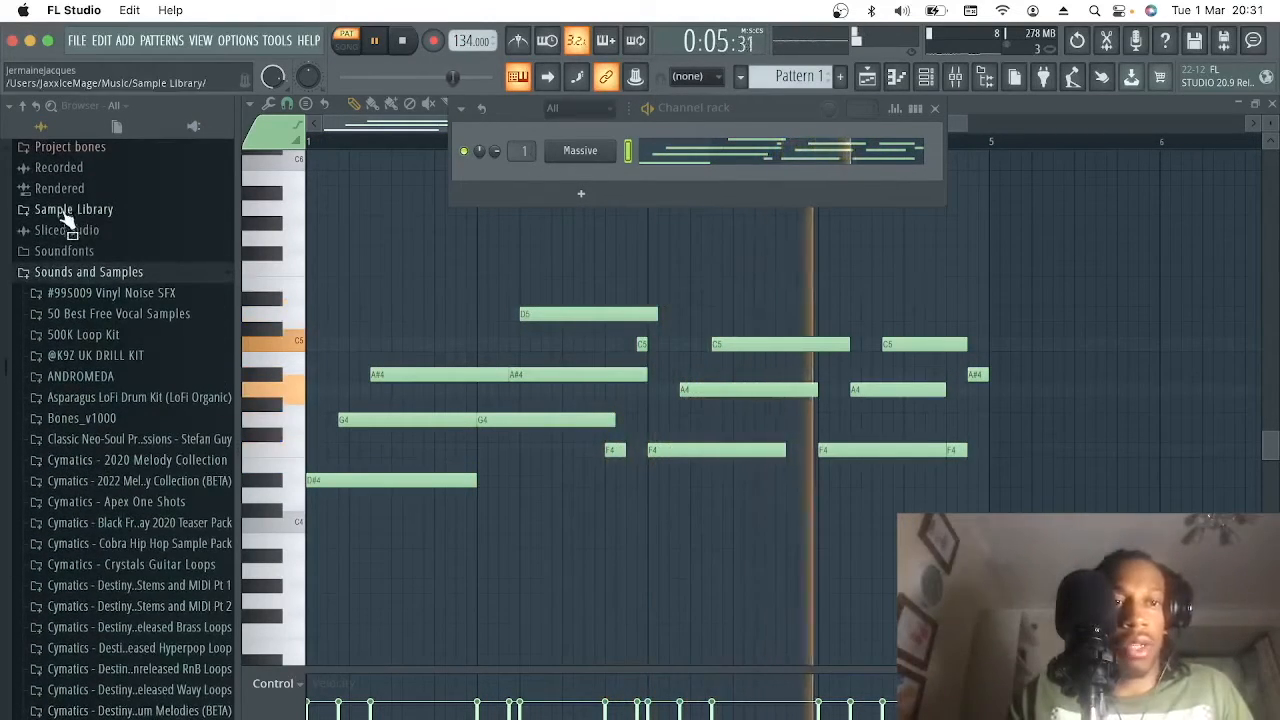
pyautogui.click(100, 273)
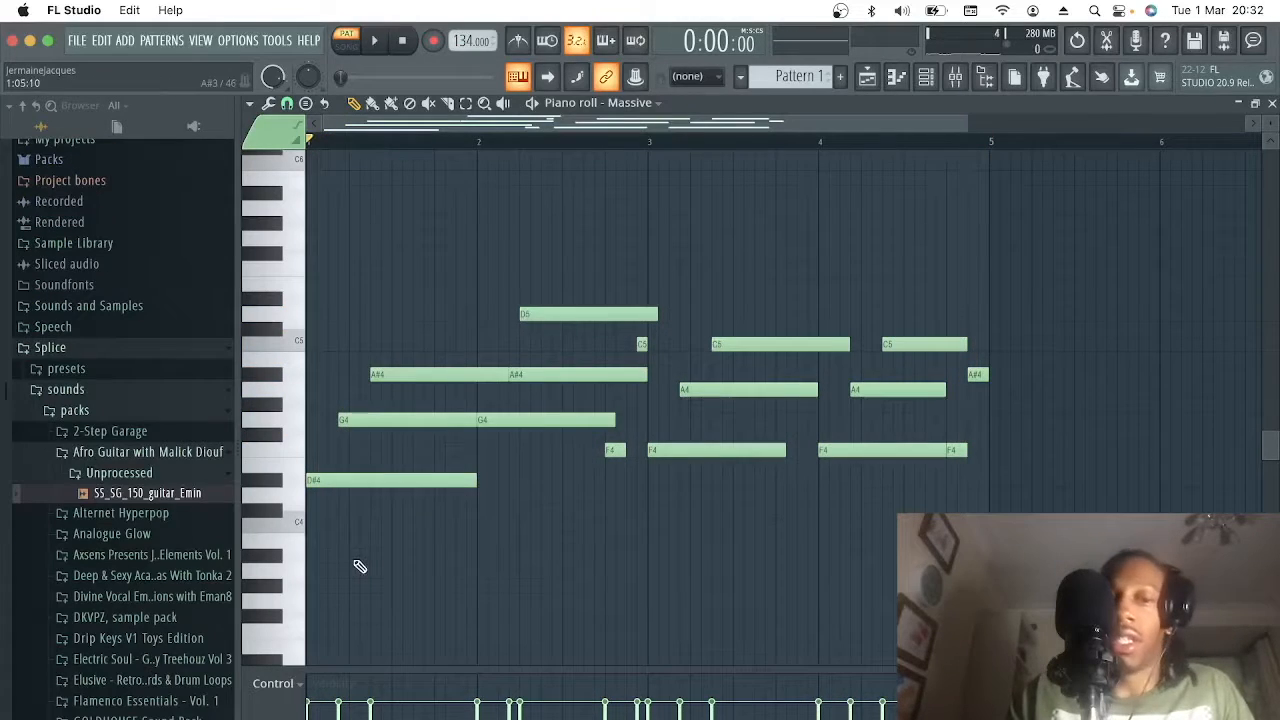
# Step: Add a D4 note spanning bar 4 below the Massive melody
pyautogui.scroll(-1, 354, 568)
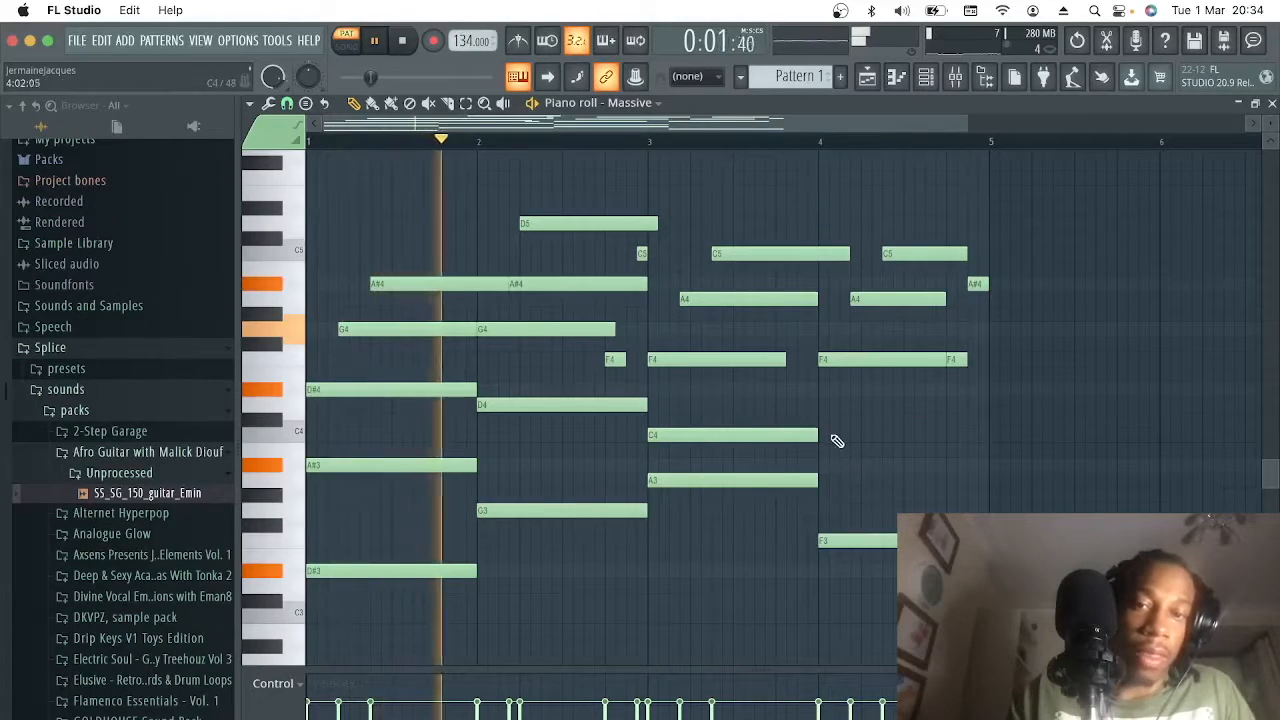
pyautogui.moveTo(838, 420); pyautogui.dragTo(826, 405)
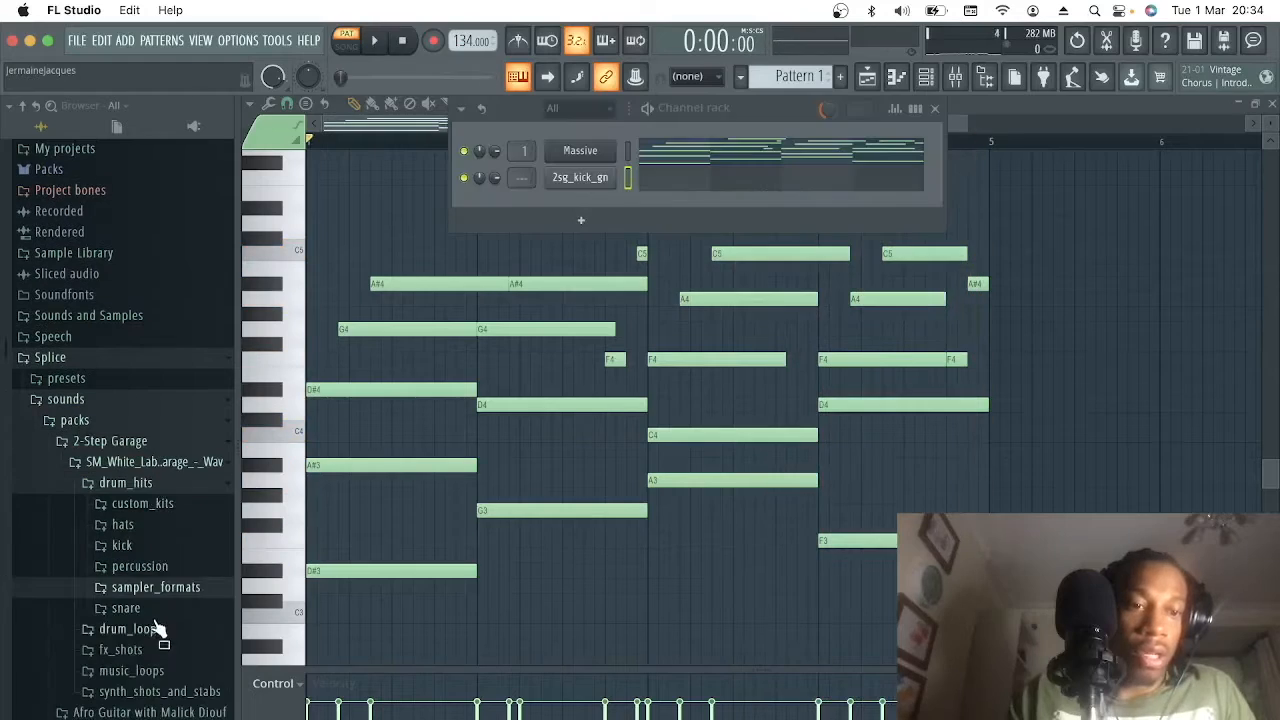
# Step: Open the snare and sampler_formats folders within the 2-Step Garage drum hits
pyautogui.click(140, 612)
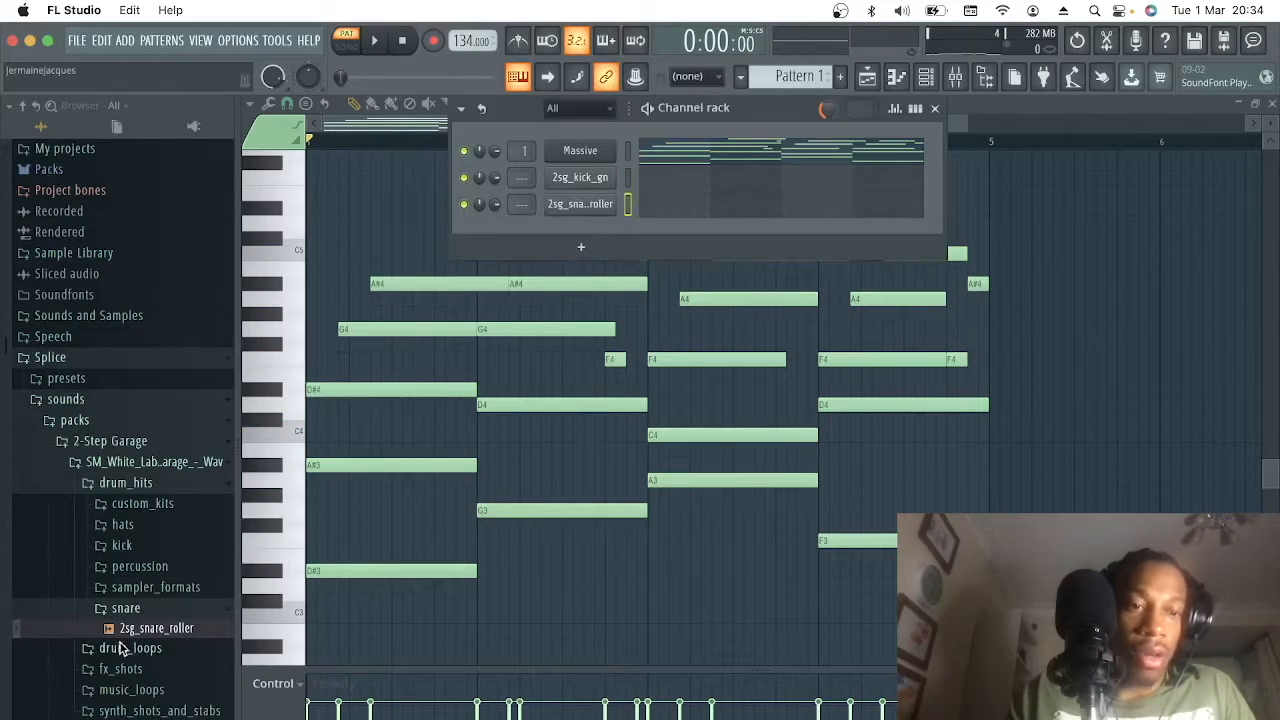
pyautogui.click(155, 587)
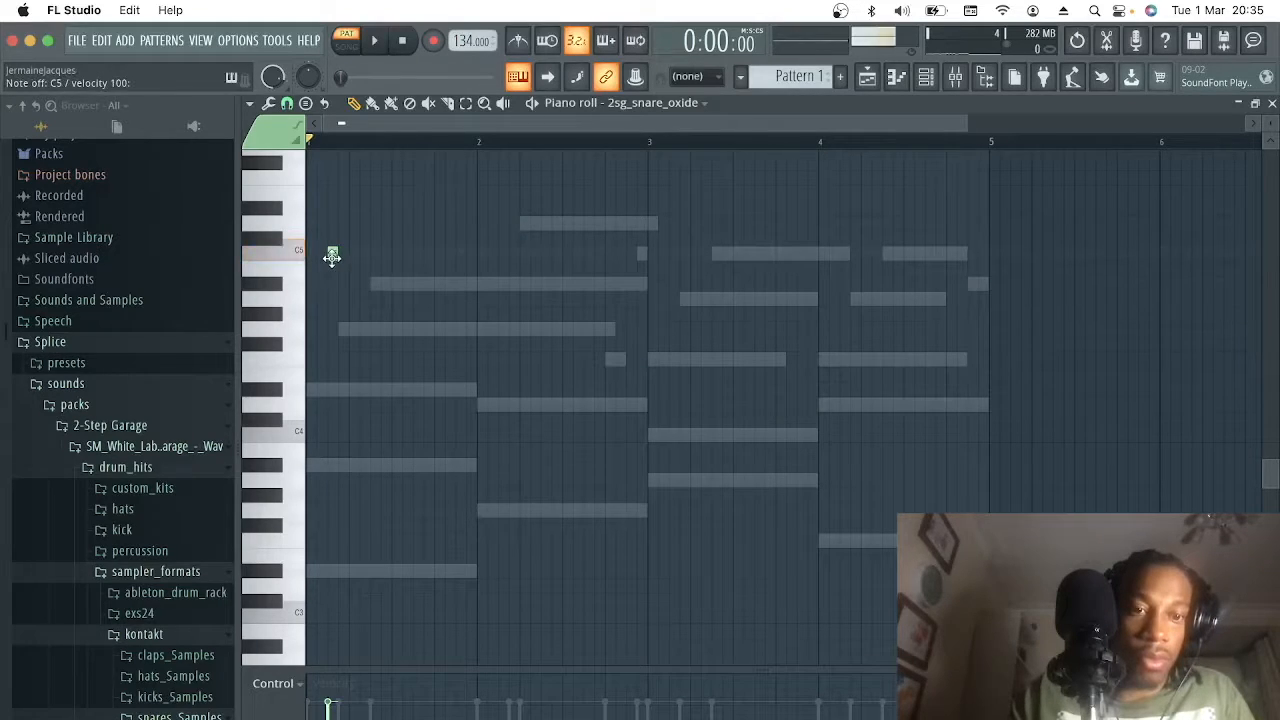
# Step: Play the pattern and repeat the 2sg_snare_roller C5 hit in bars 2, 3 and 4
pyautogui.press('space')
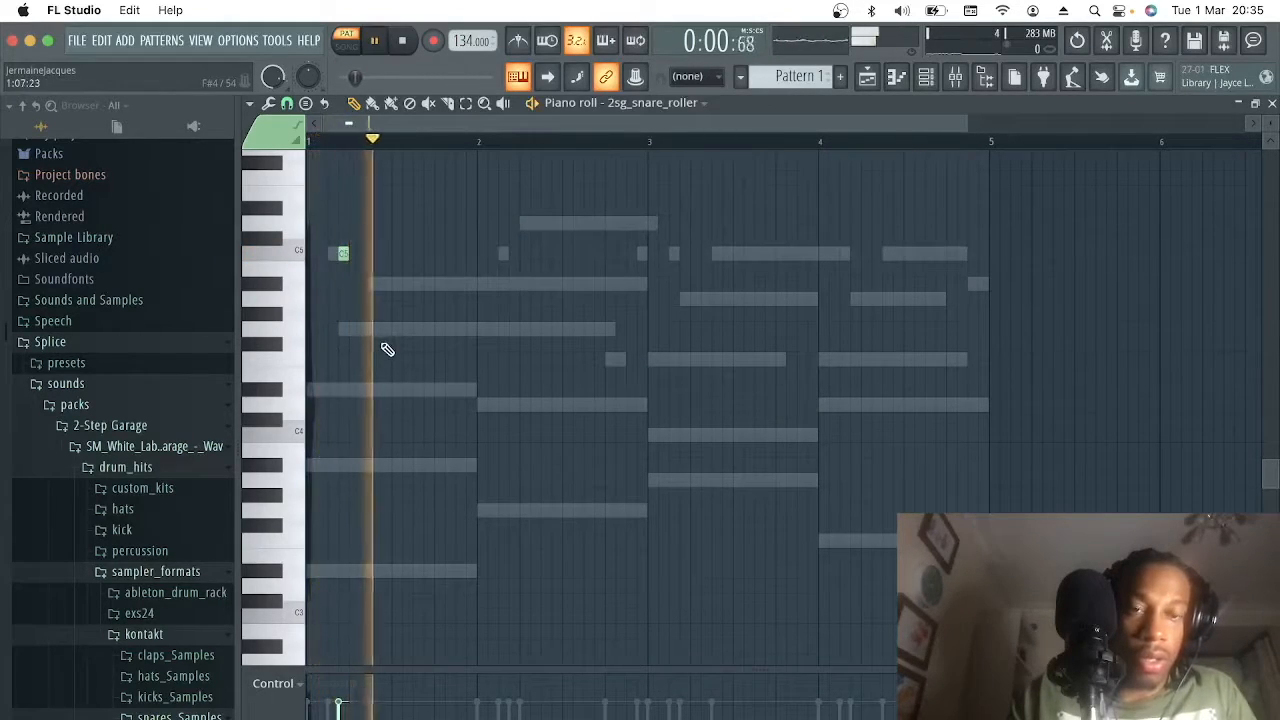
pyautogui.click(514, 253)
pyautogui.click(684, 253)
pyautogui.click(852, 253)
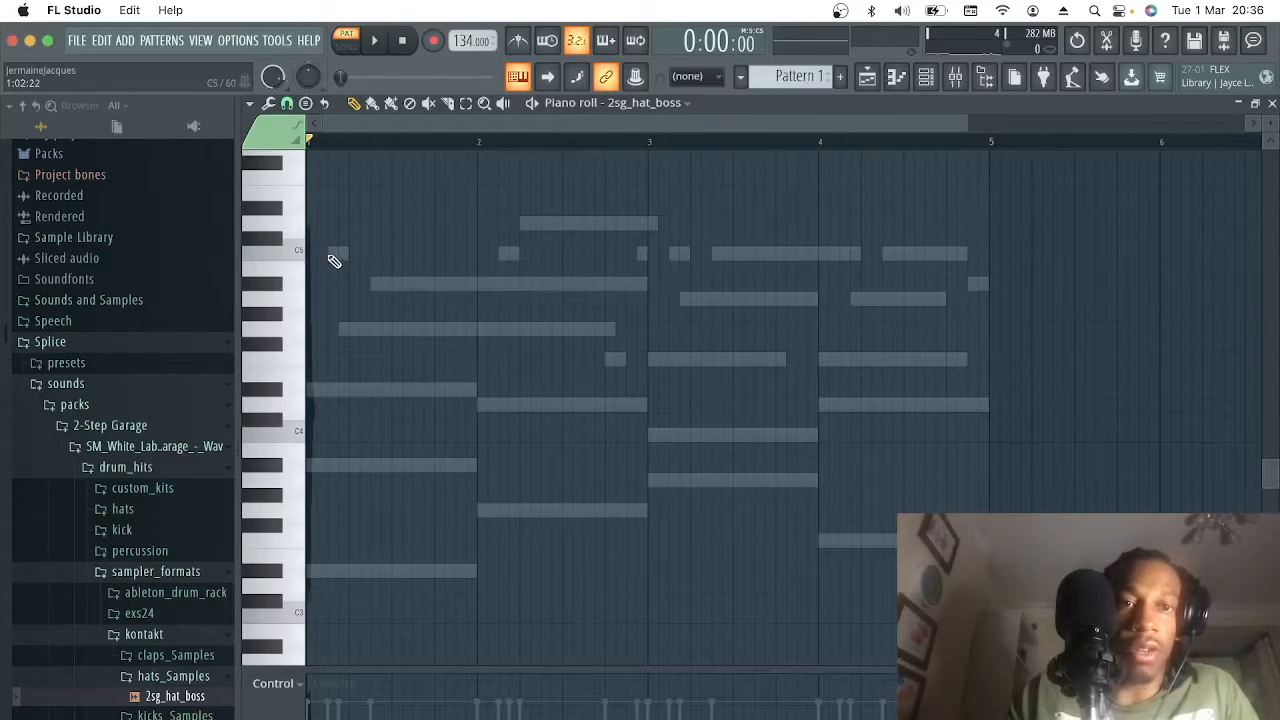
# Step: Place a C5 hit for 2sg_hat_boss near the end of bar 1 and play the pattern
pyautogui.click(460, 256)
pyautogui.press('space')
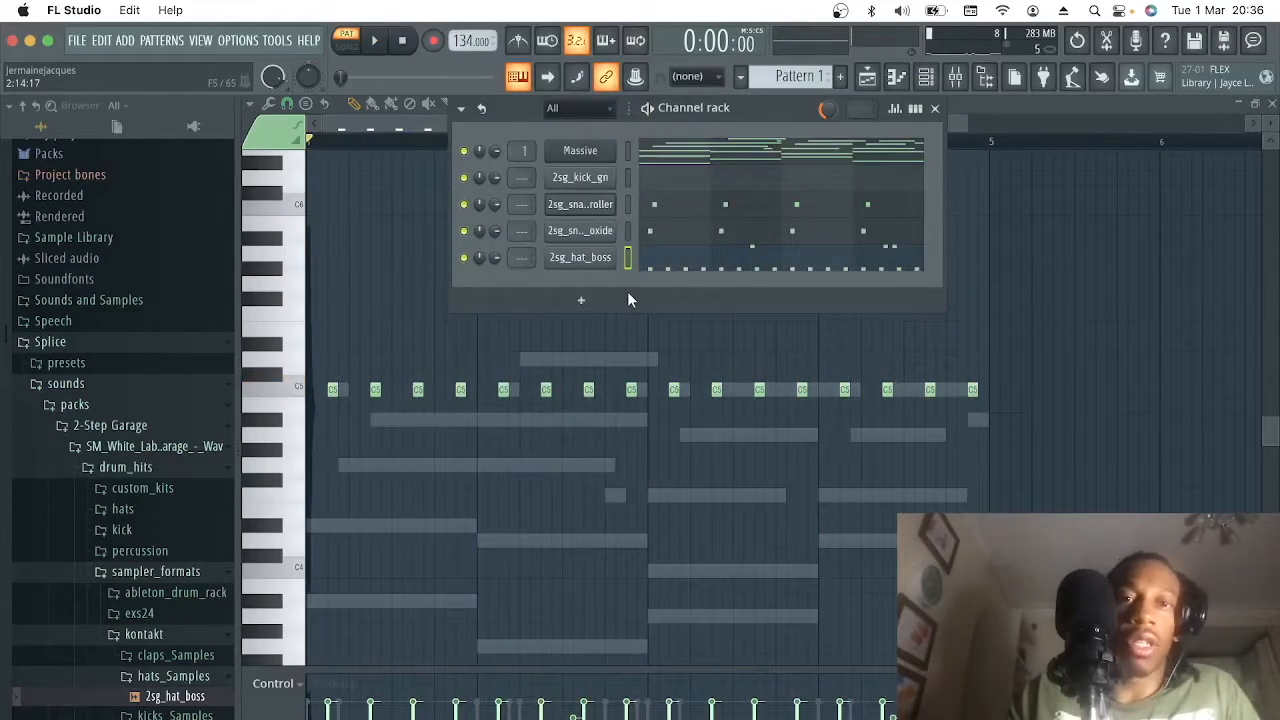
# Step: Save the project as Noises.flp, browsing to the FL Bounces folder
pyautogui.press('super+s')
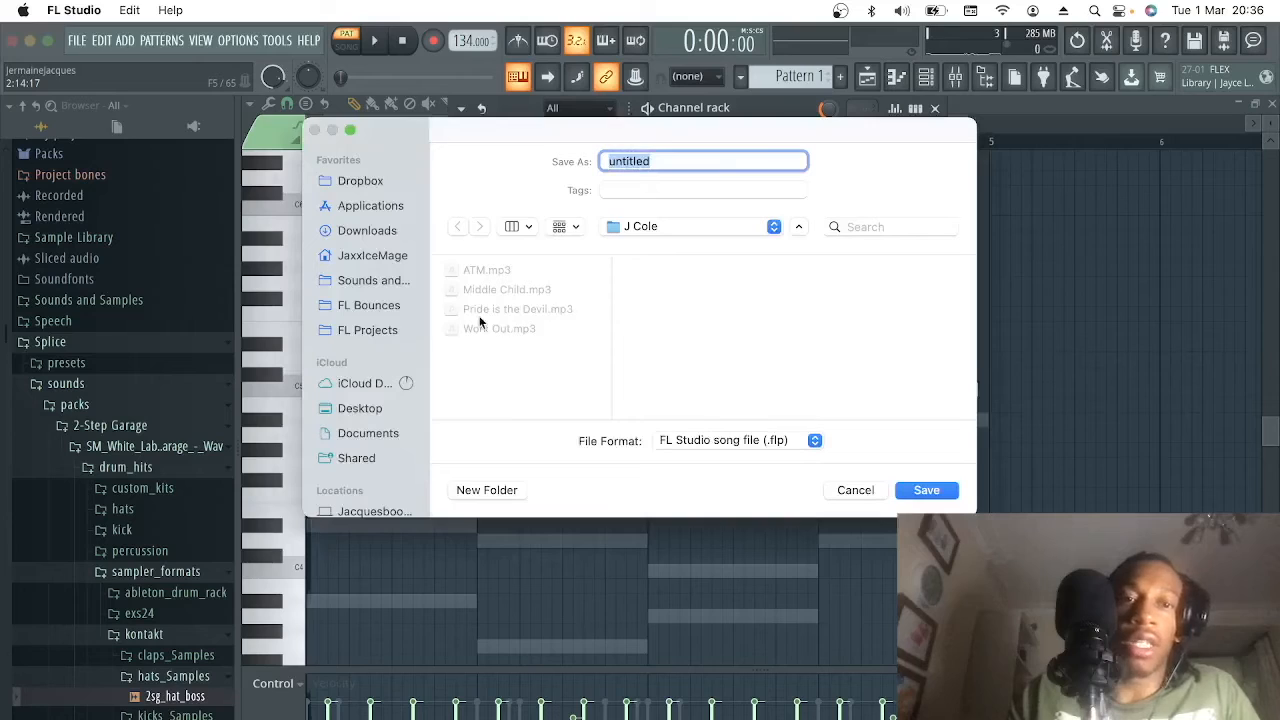
pyautogui.click(388, 305)
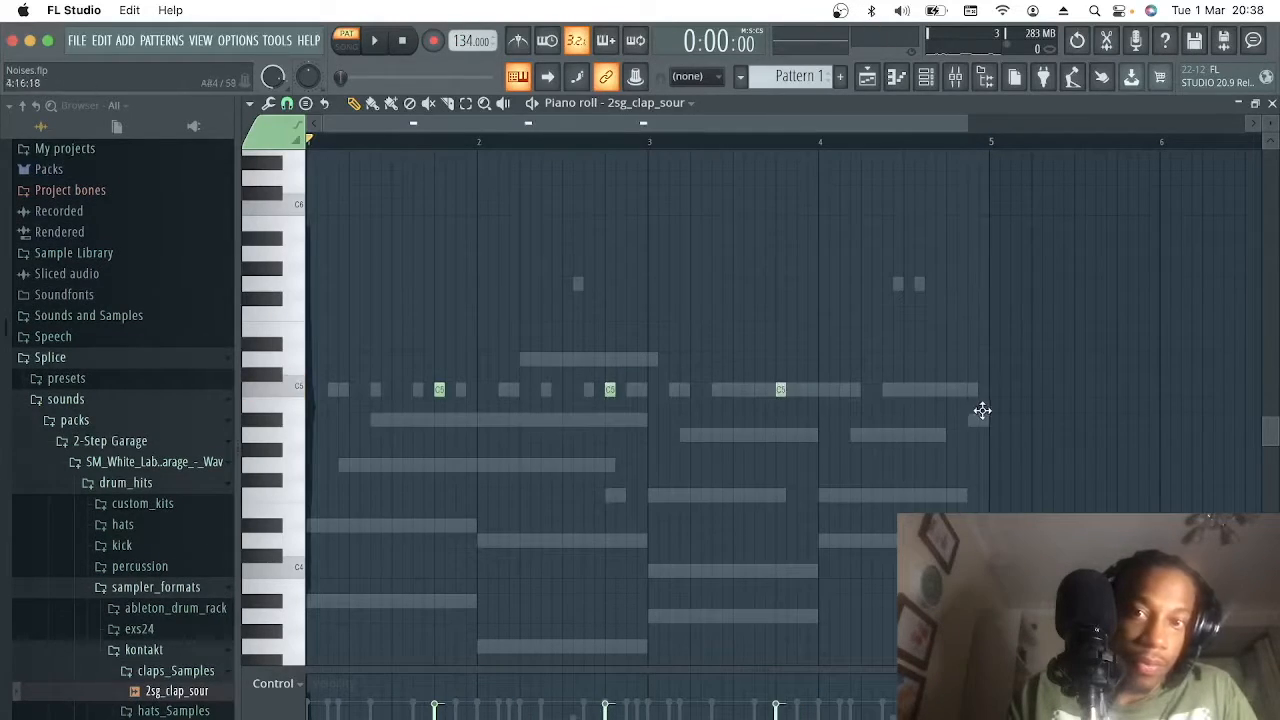
# Step: Play the pattern and place four C5 hits for 2sg_kick_gn across bar 4
pyautogui.press('space')
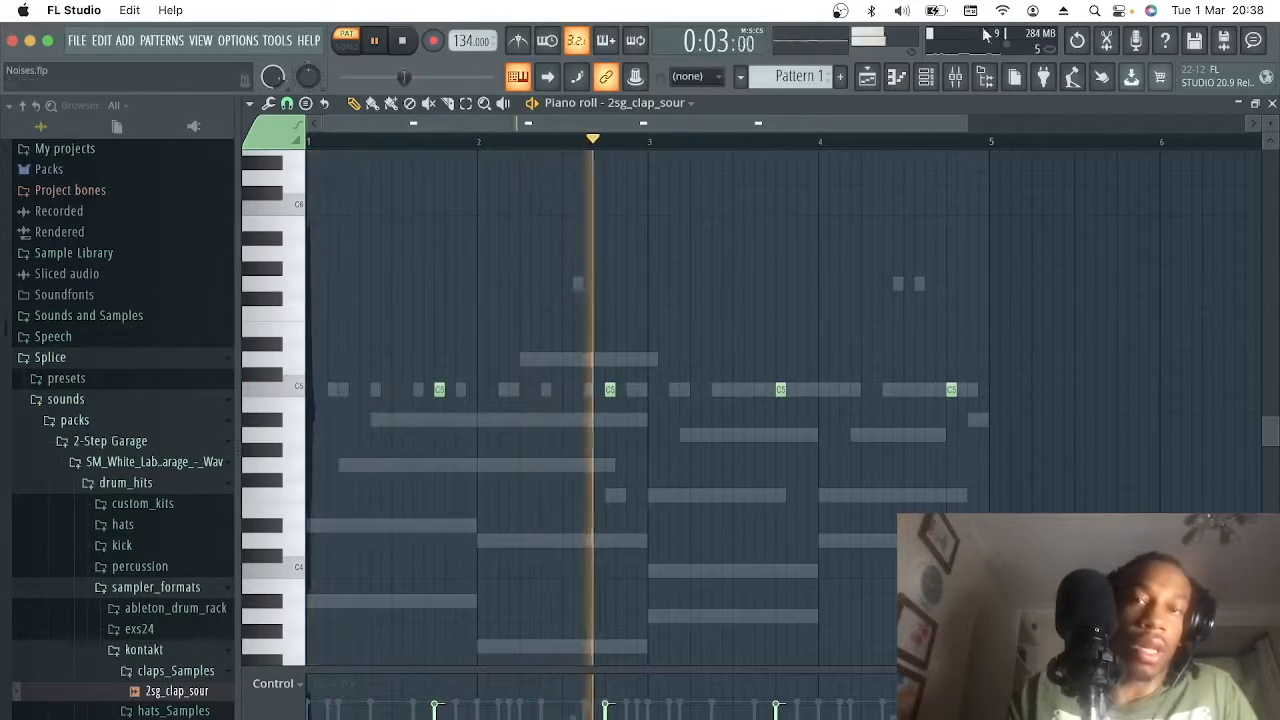
pyautogui.click(926, 77)
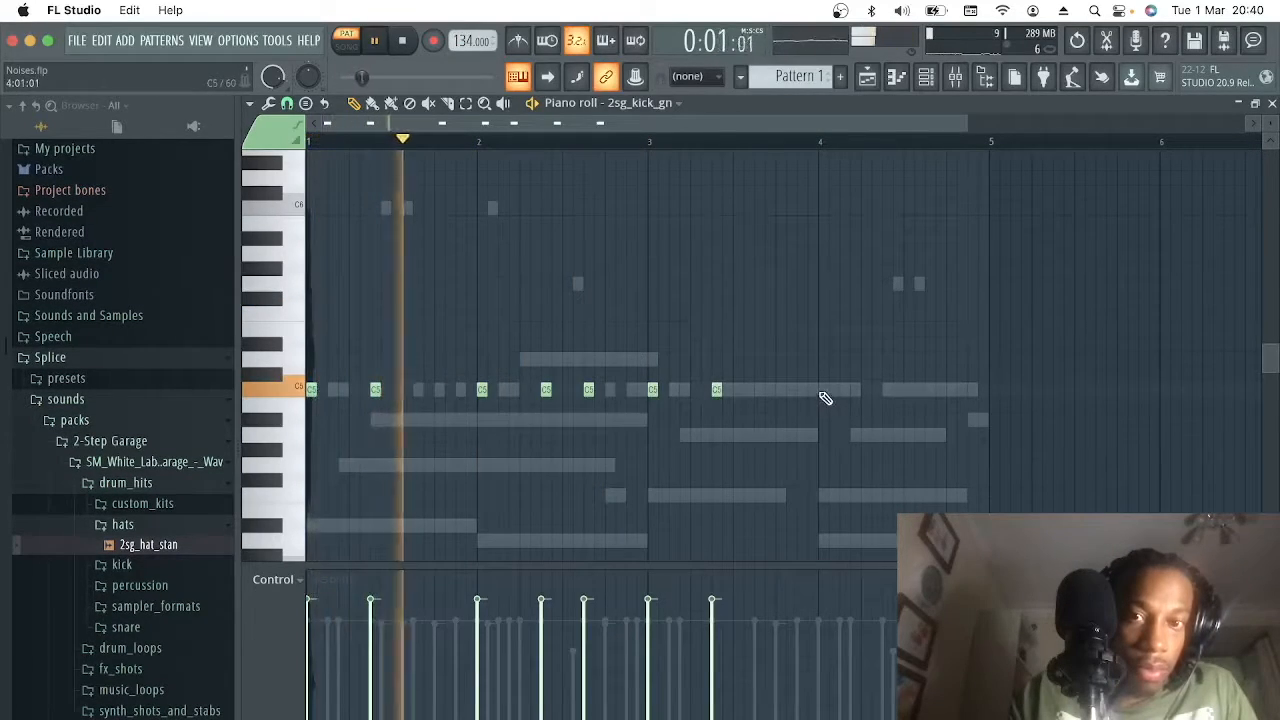
pyautogui.click(822, 390)
pyautogui.click(886, 390)
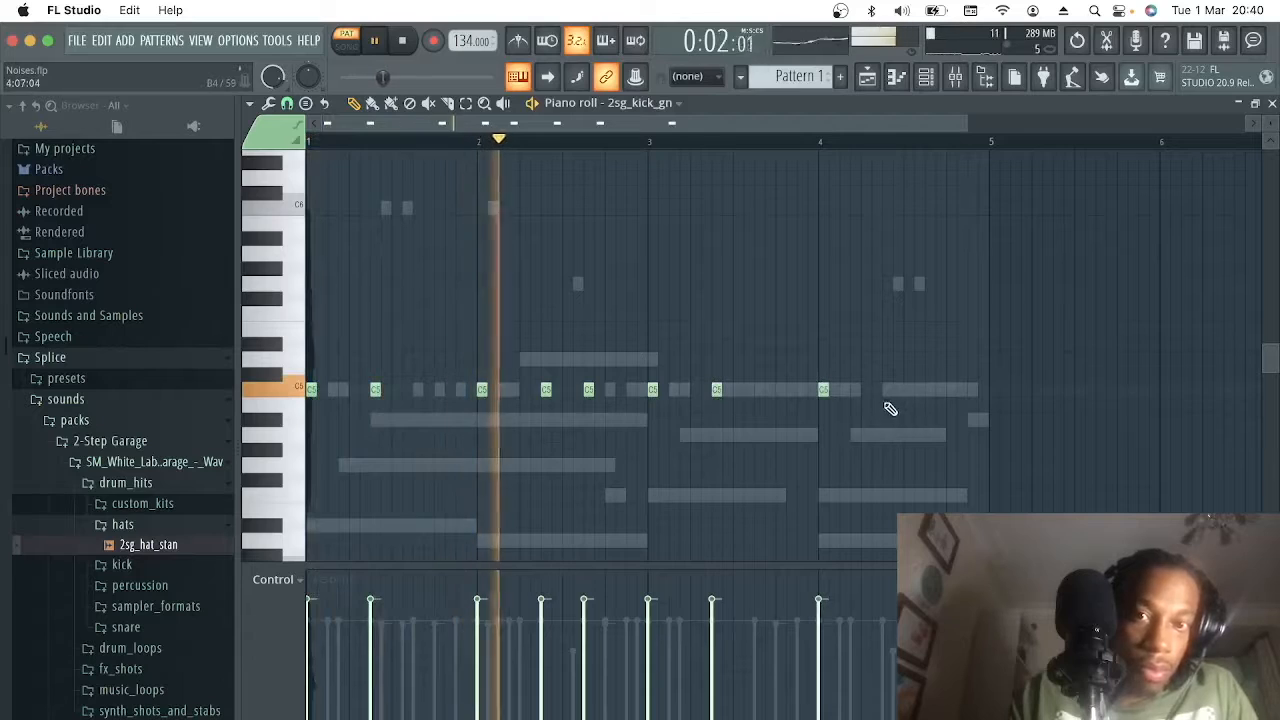
pyautogui.click(928, 390)
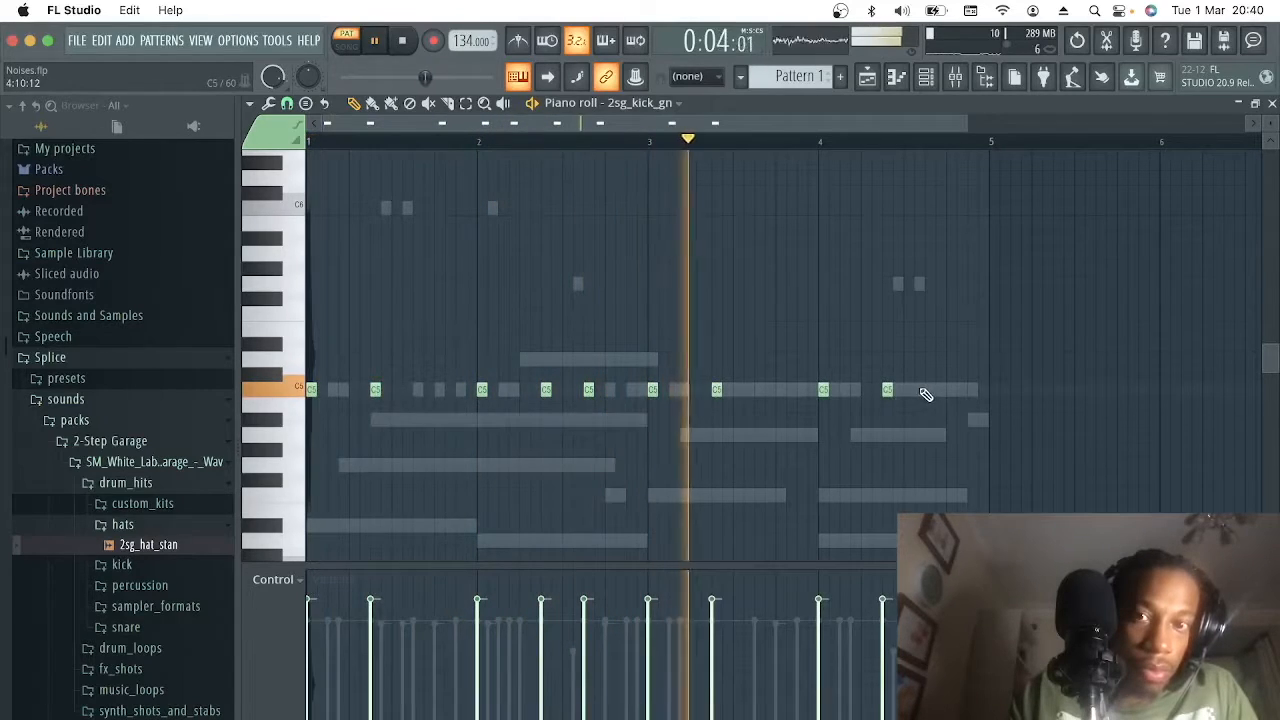
pyautogui.click(972, 390)
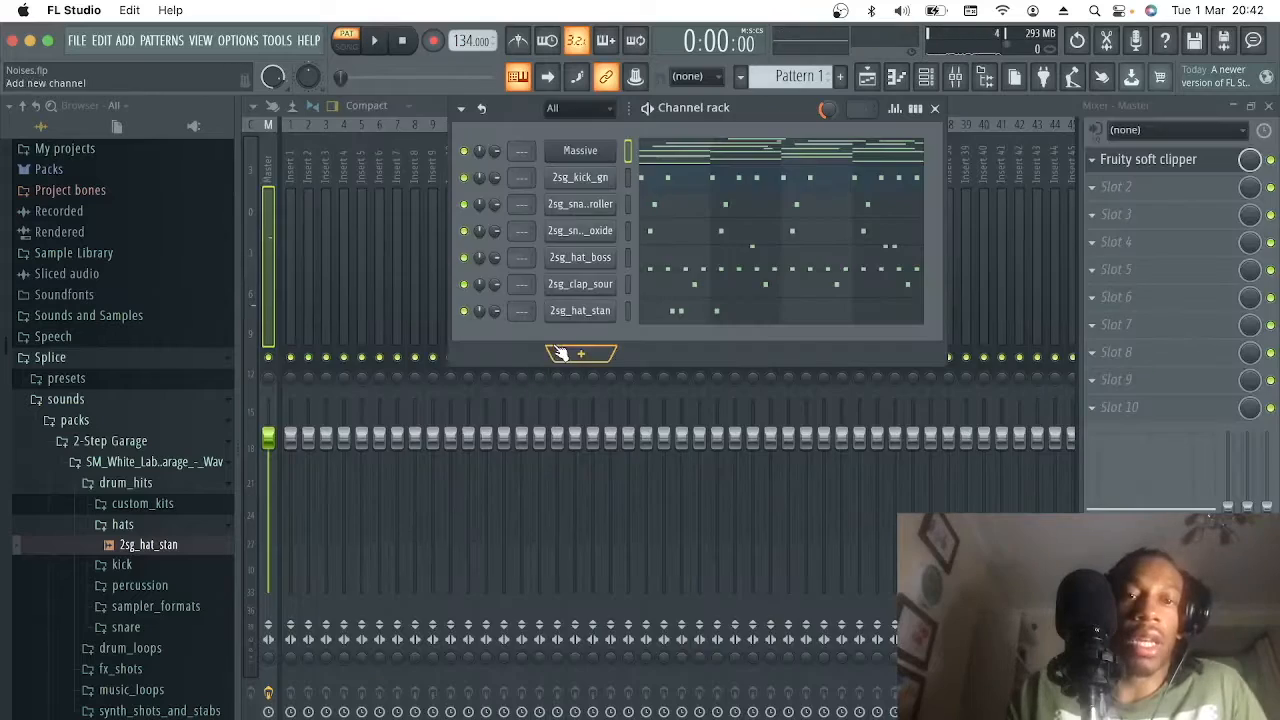
# Step: Add a 3x Osc channel to the channel rack and close its plugin window
pyautogui.click(556, 354)
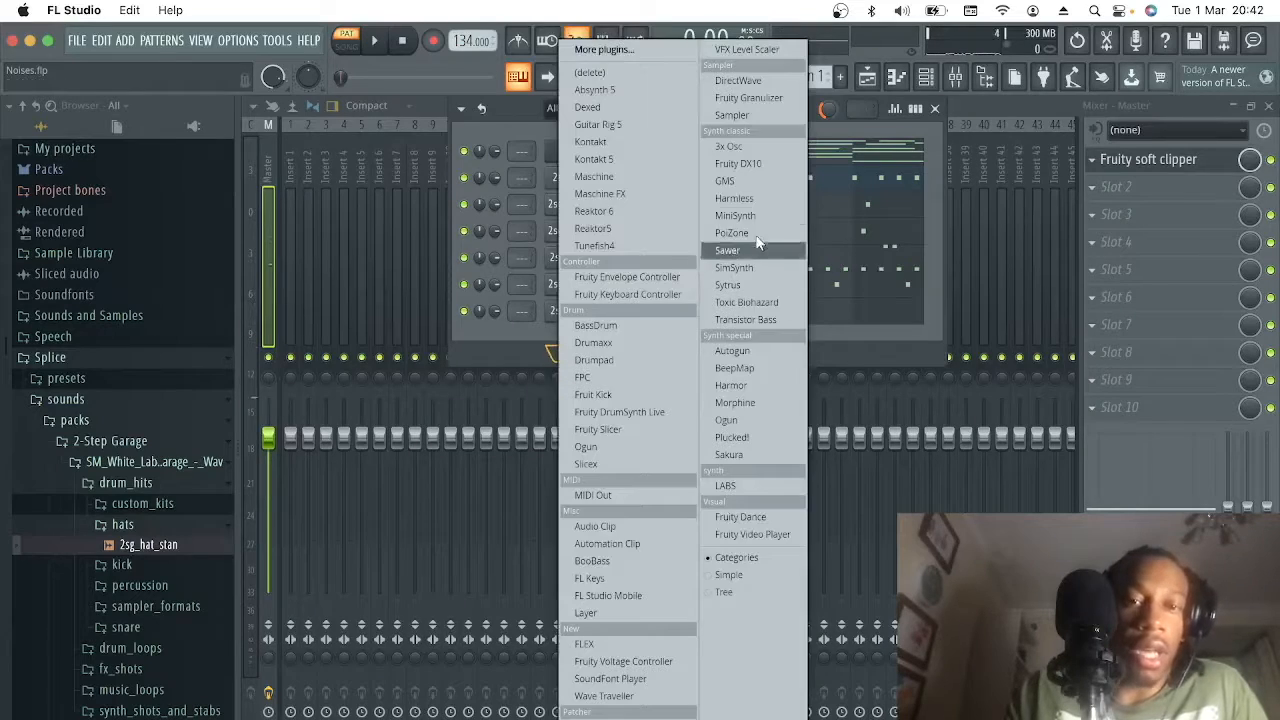
pyautogui.click(754, 150)
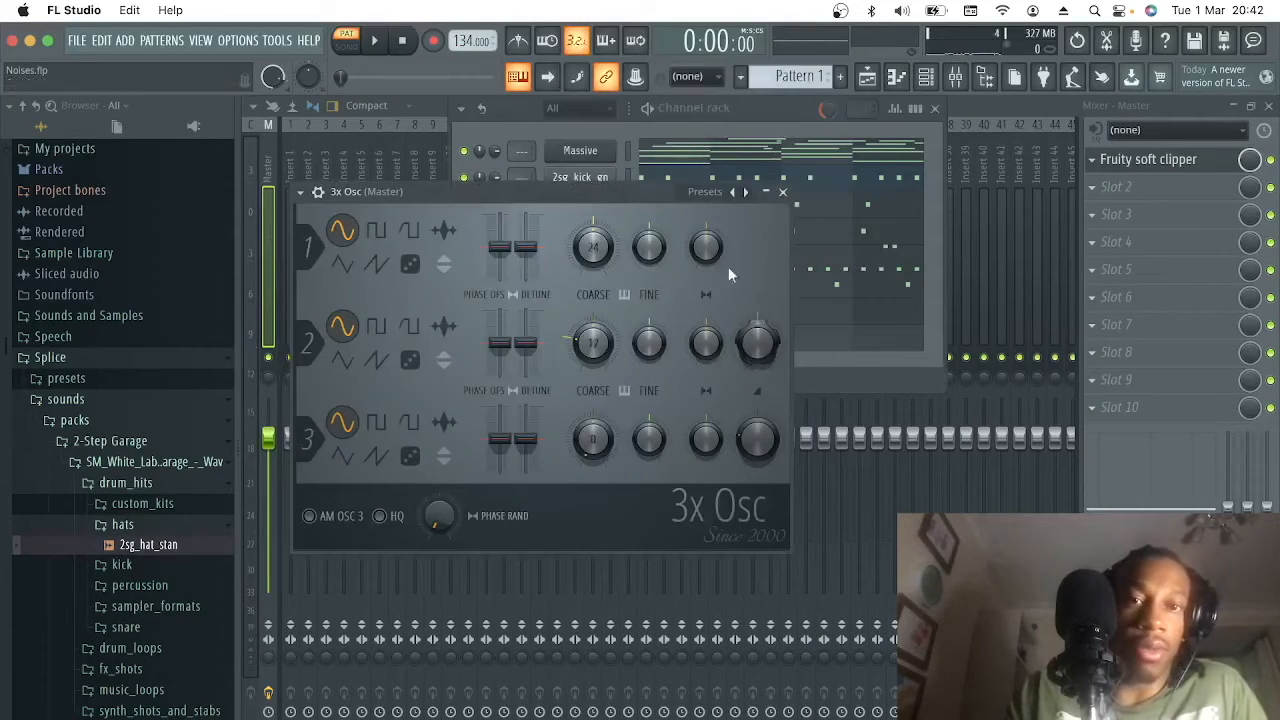
pyautogui.click(782, 192)
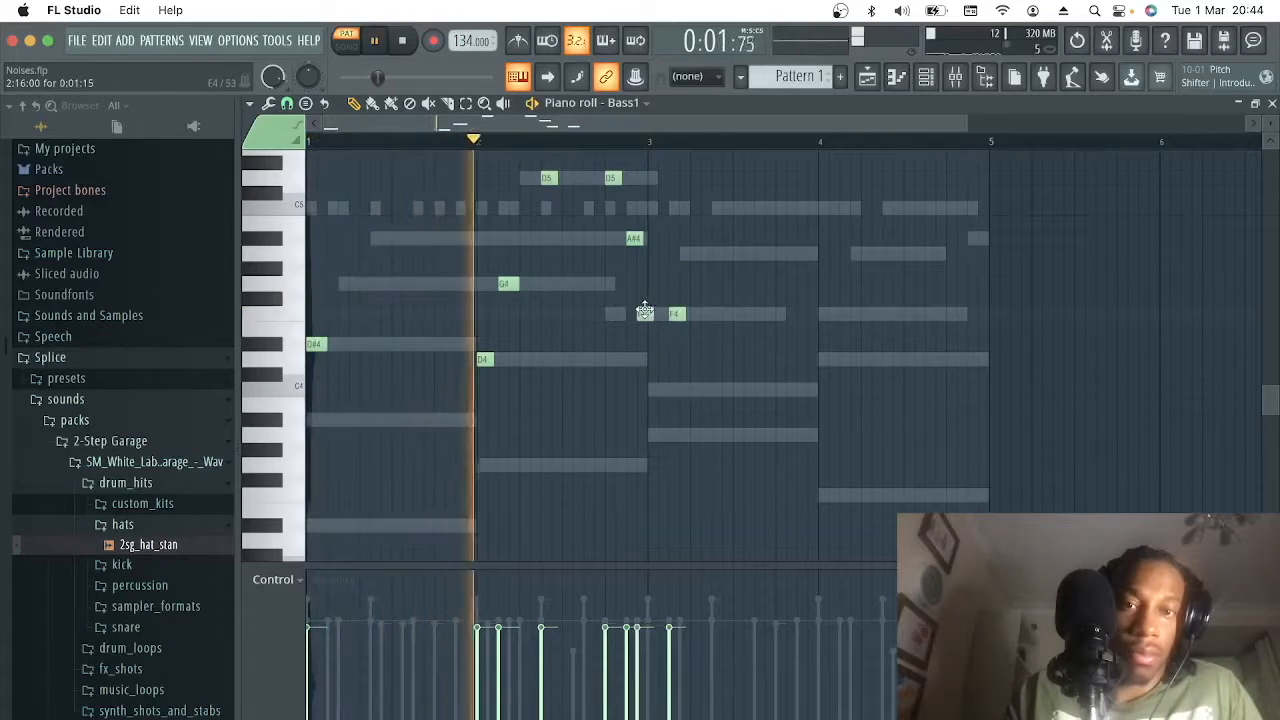
# Step: Move the short F4 bass note at the end of bar 2 into bar 3 and stop playback
pyautogui.moveTo(645, 310); pyautogui.dragTo(678, 251)
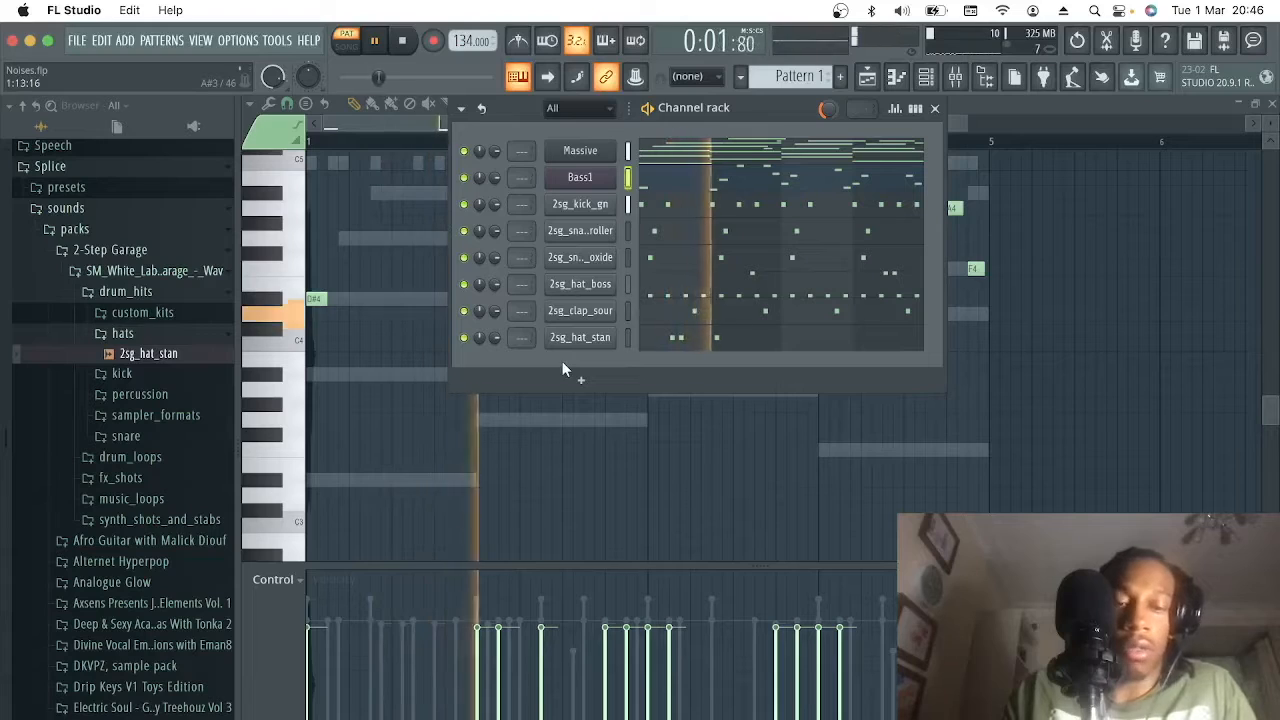
pyautogui.press('space')
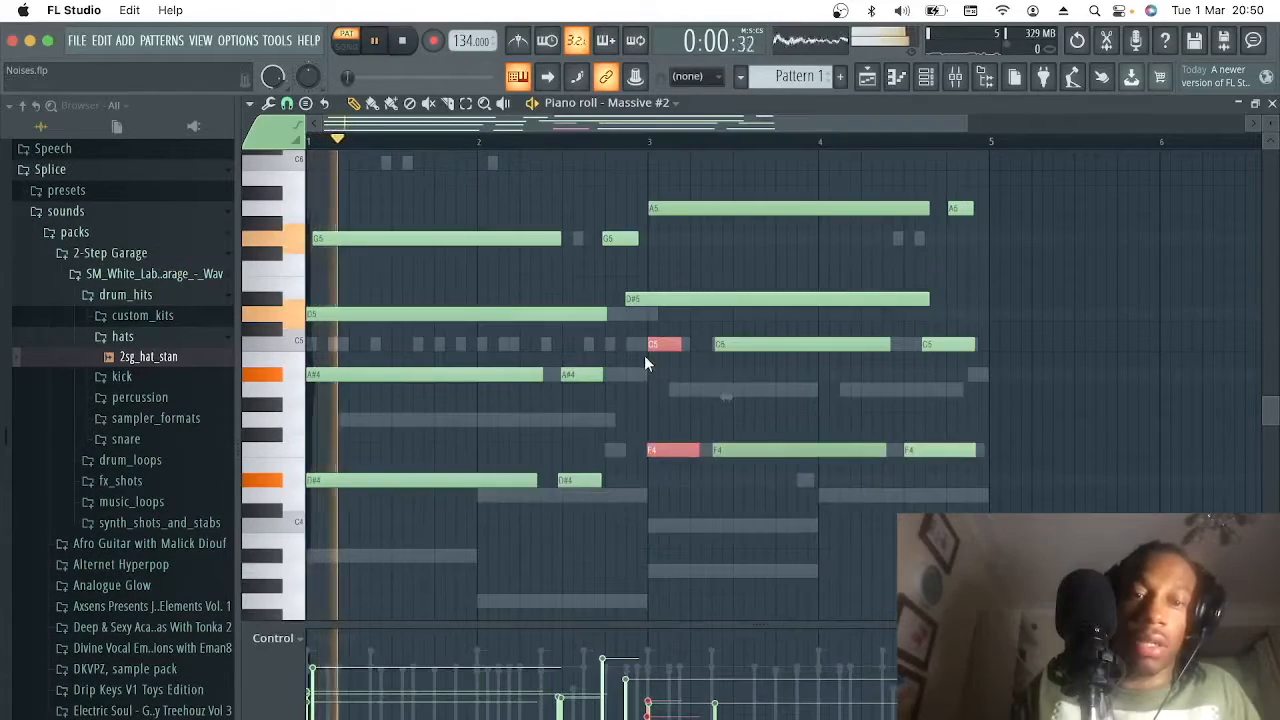
# Step: Move the lower Massive #2 note in bar 3 up to F4
pyautogui.moveTo(765, 497); pyautogui.dragTo(752, 450)
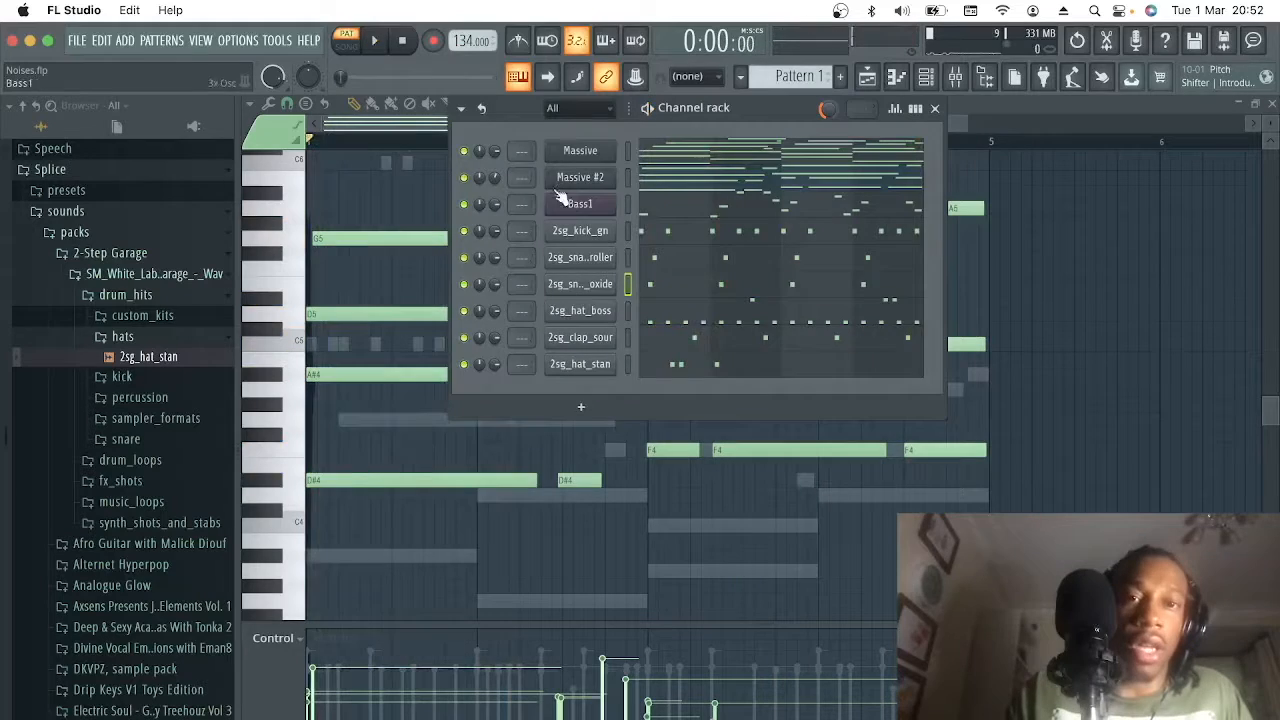
# Step: Clone the Massive #2 channel and raise the copied chord notes by one octave
pyautogui.rightClick(577, 180)
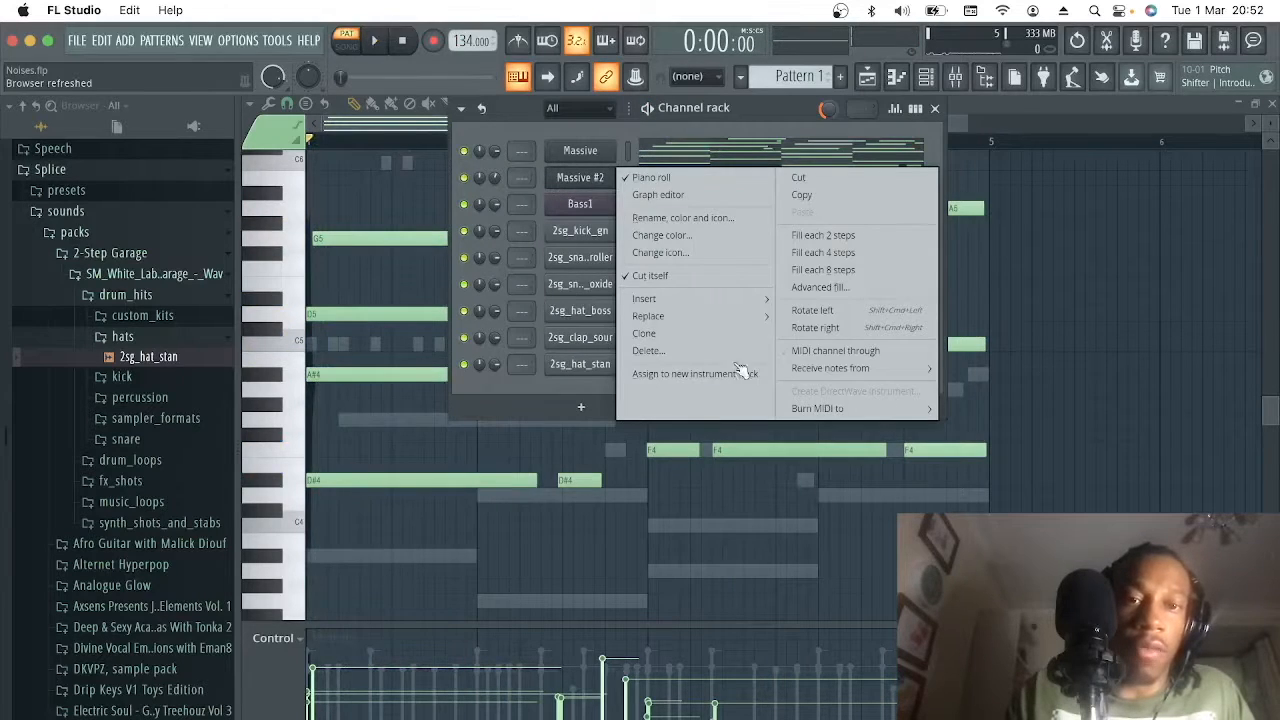
pyautogui.moveTo(700, 298)
pyautogui.click(960, 347)
pyautogui.moveTo(855, 301); pyautogui.dragTo(840, 241)
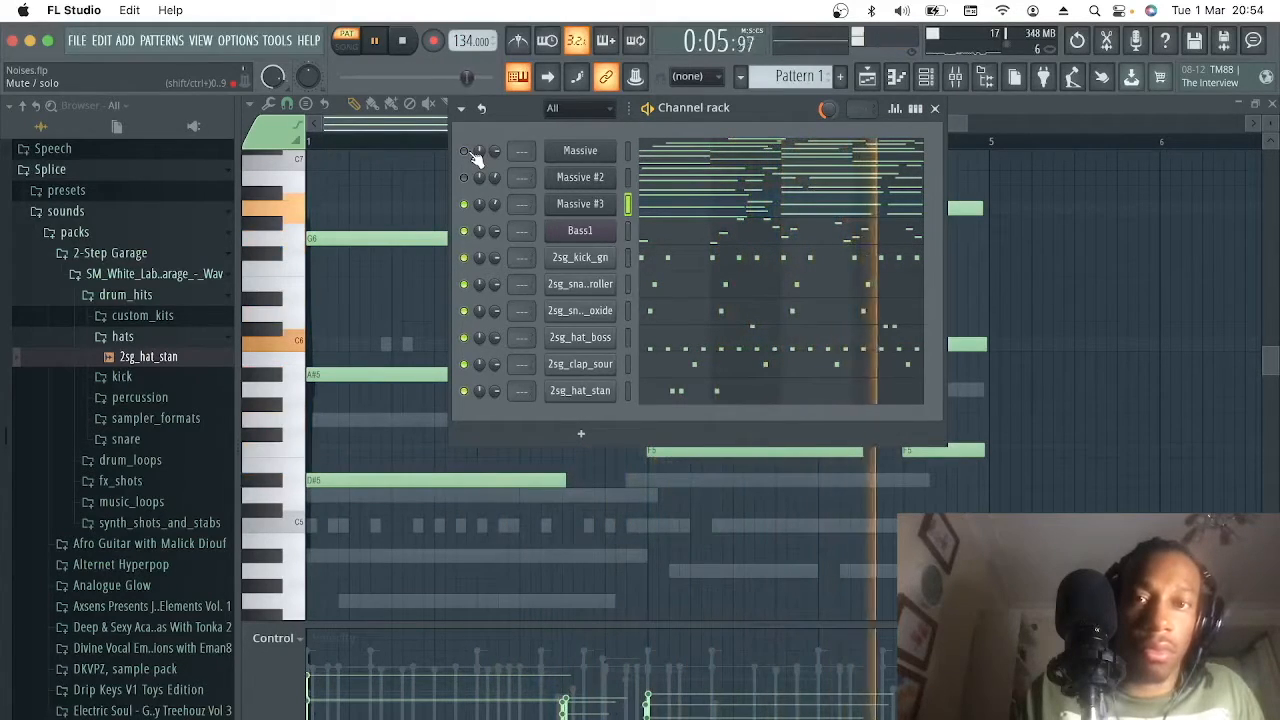
# Step: Stop playback and collapse the Splice sounds folder in the sample browser
pyautogui.press('space')
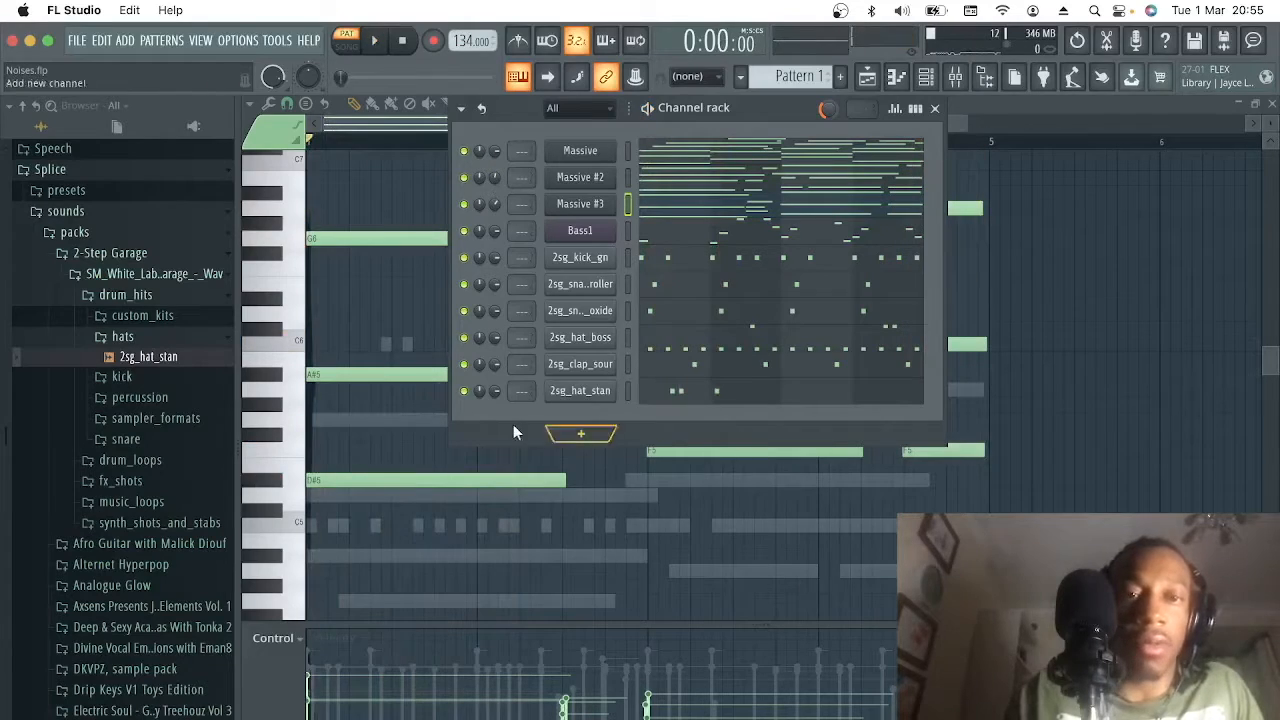
pyautogui.click(95, 214)
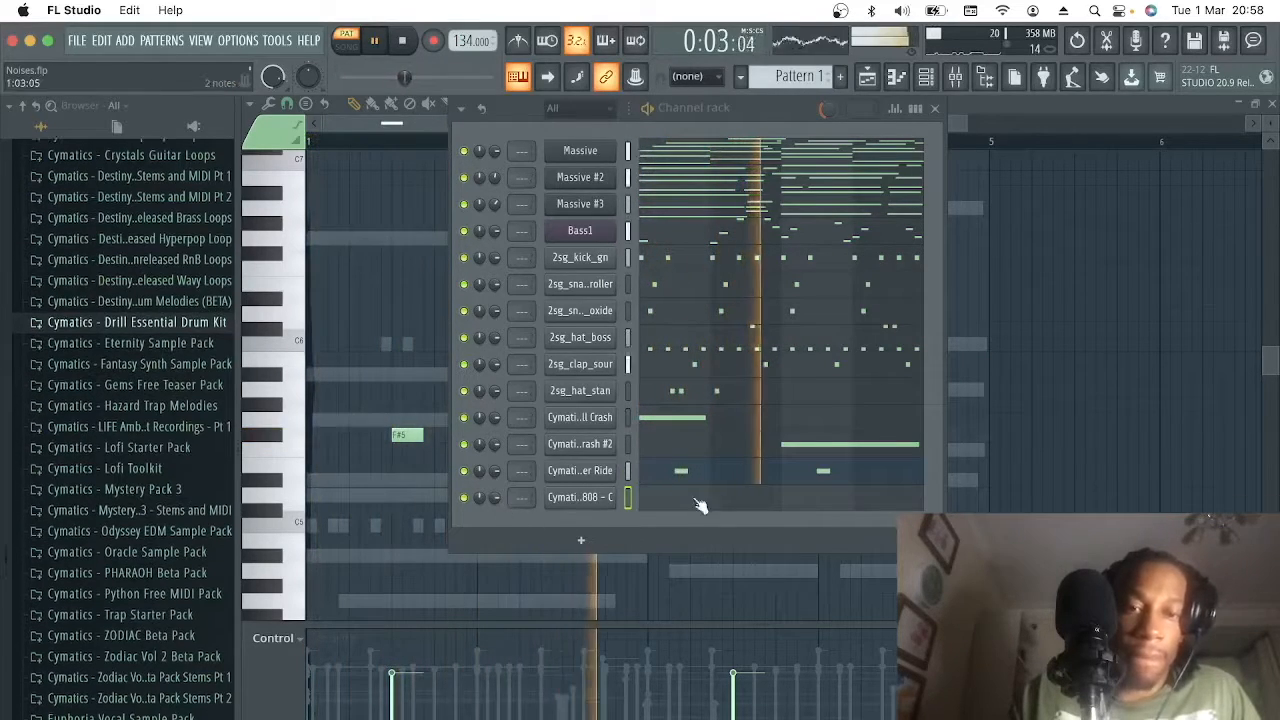
# Step: Open level scaling for the velocities of the Cymatics ride notes
pyautogui.click(716, 688)
pyautogui.hotkey('alt', 'x')
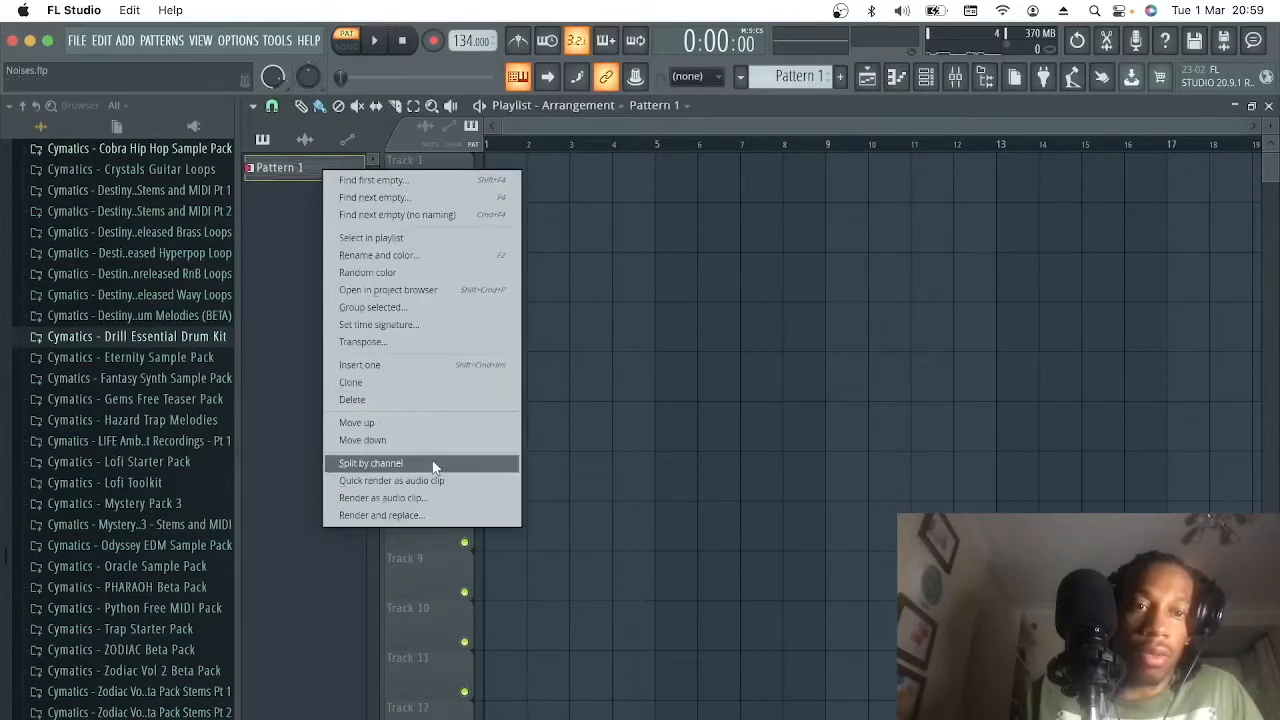
# Step: Split Pattern 1 by channel and move all the resulting clips so they start at bar 9
pyautogui.click(434, 464)
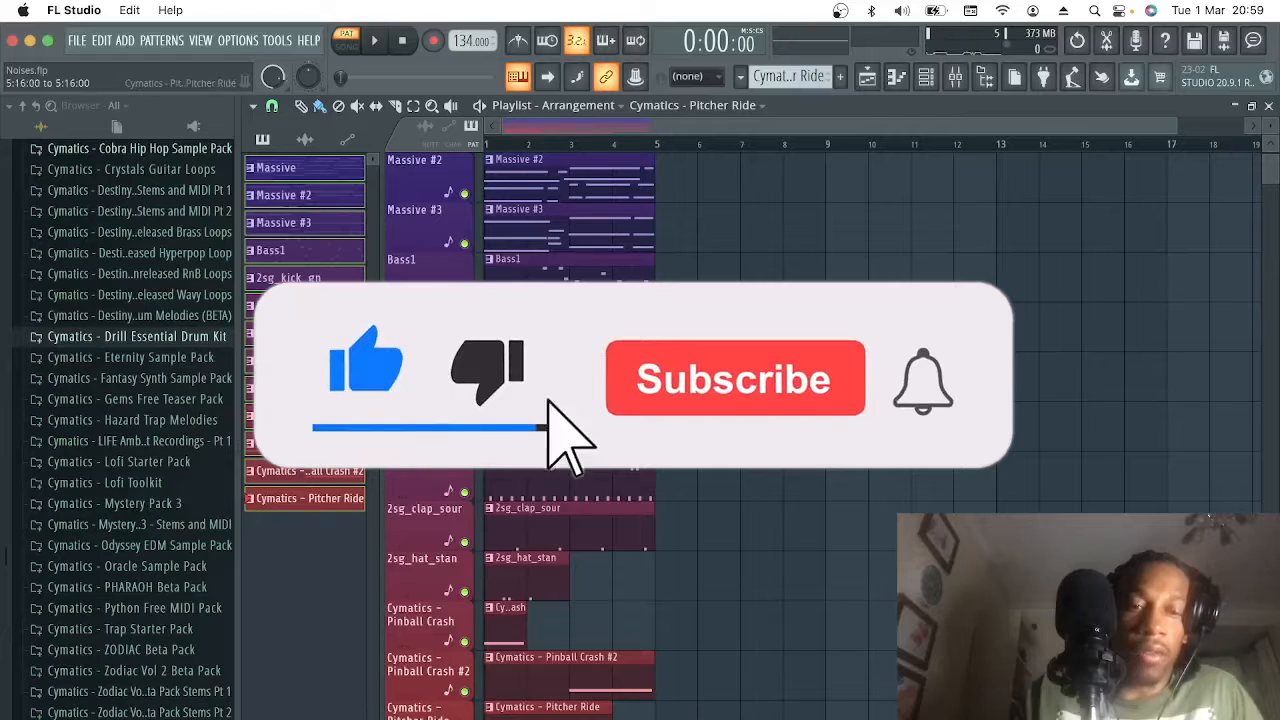
pyautogui.scroll(1, 537, 167)
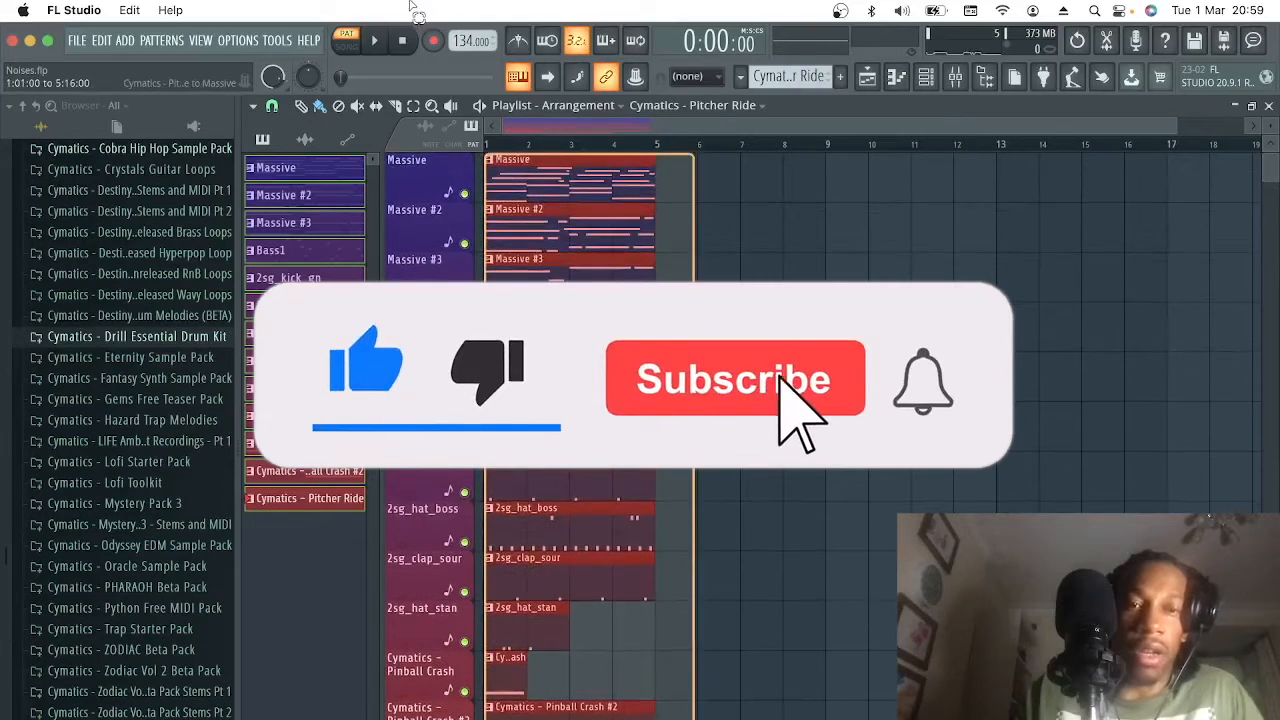
pyautogui.moveTo(526, 176); pyautogui.dragTo(693, 194)
pyautogui.click(806, 196)
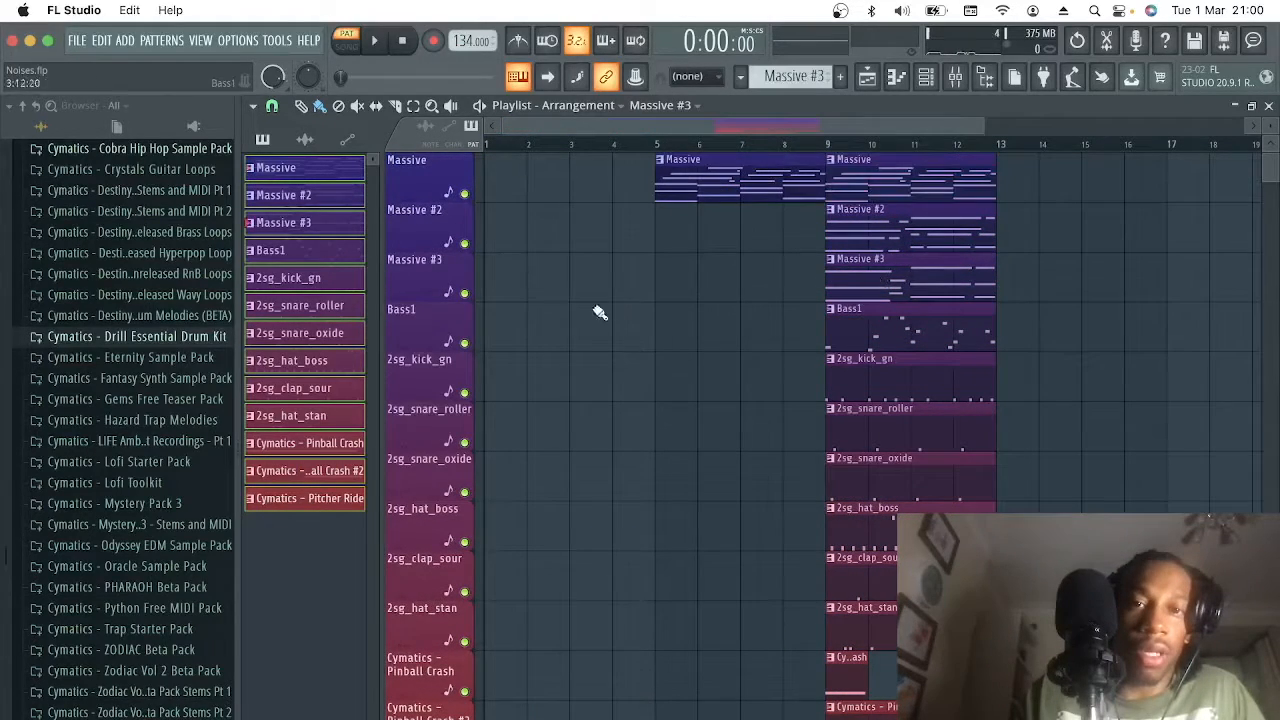
# Step: Place Massive #3 clips at bars 1 and 5 and move the Cymatics Pinball Crash #2 clip to bar 5
pyautogui.press('super+v')
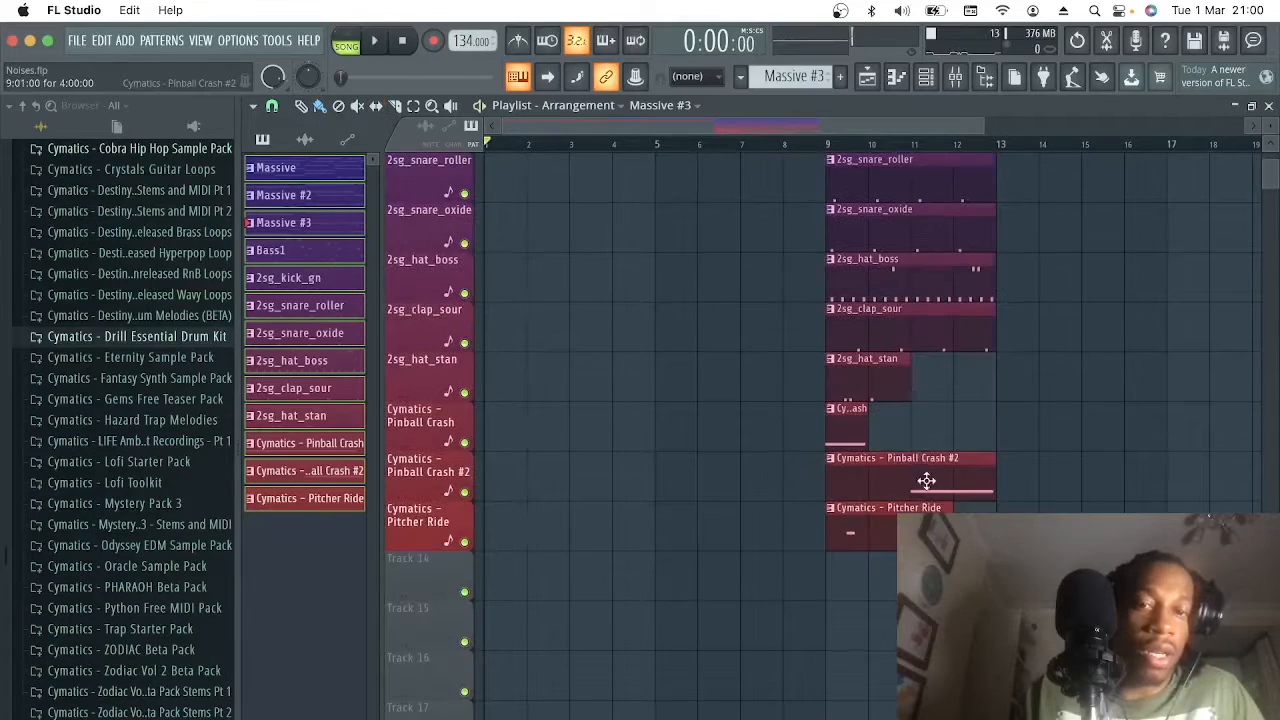
pyautogui.moveTo(926, 481); pyautogui.dragTo(775, 492)
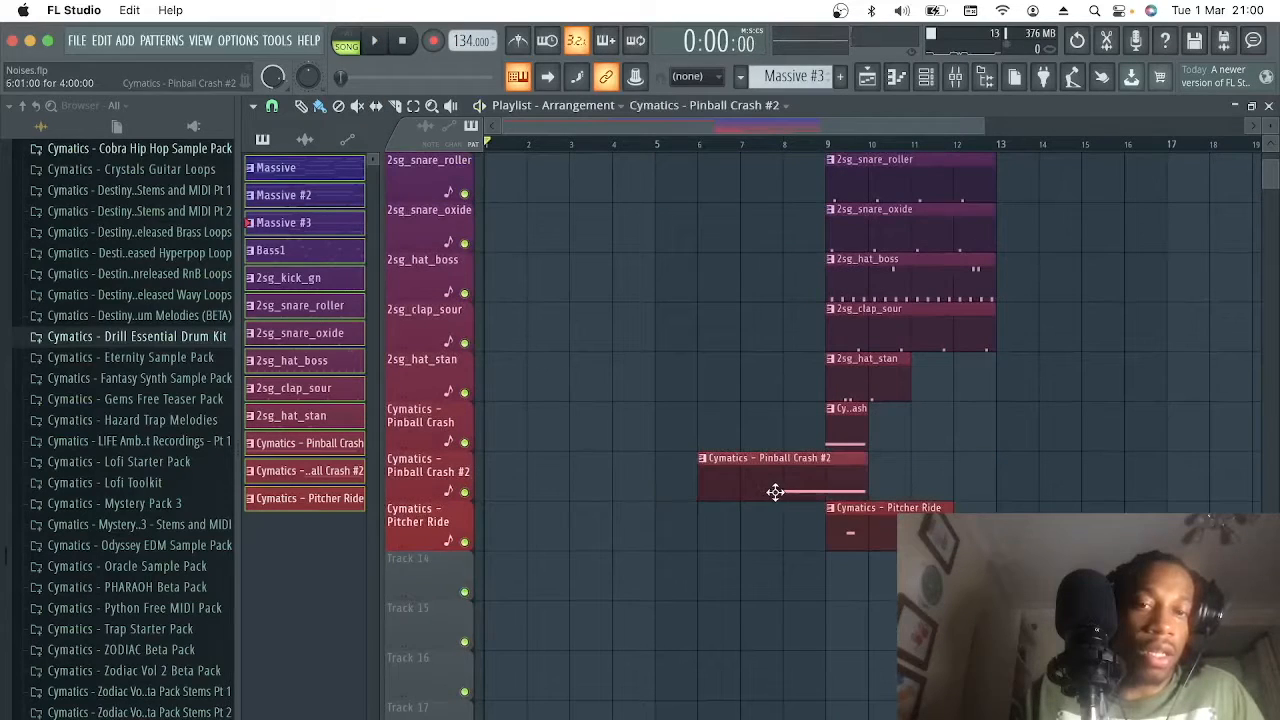
pyautogui.scroll(1, 948, 492)
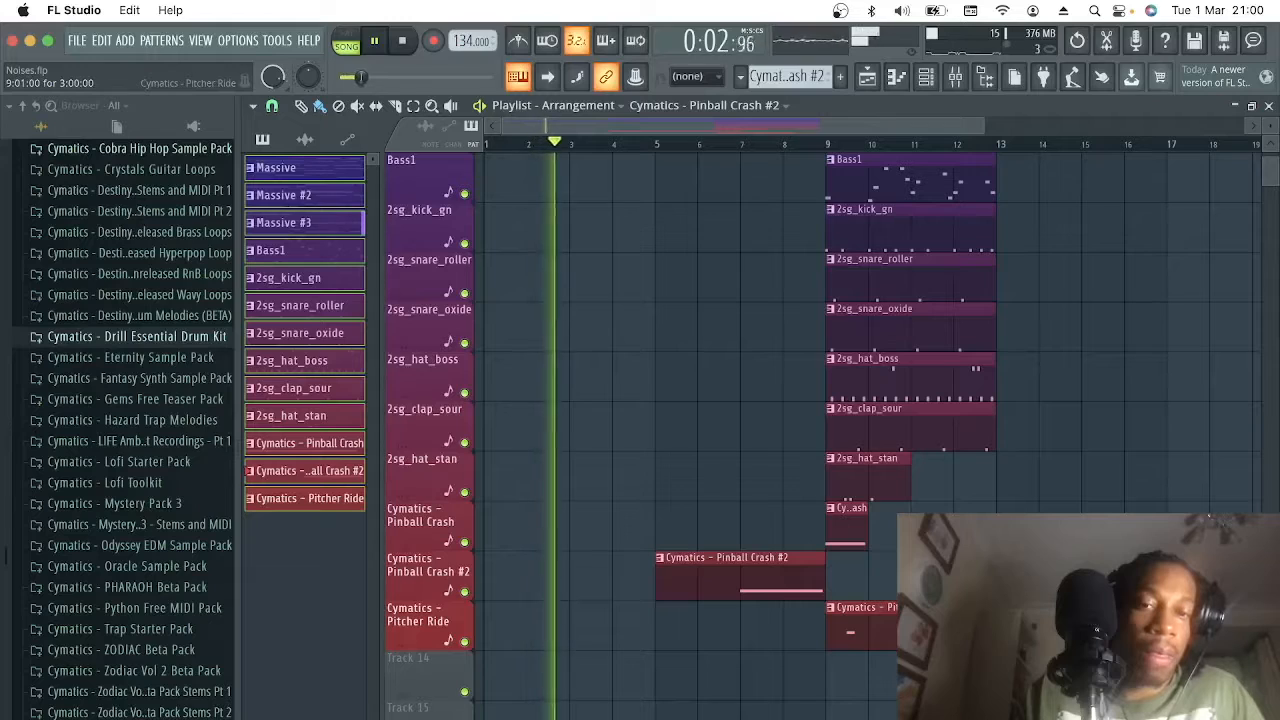
pyautogui.scroll(1, 884, 557)
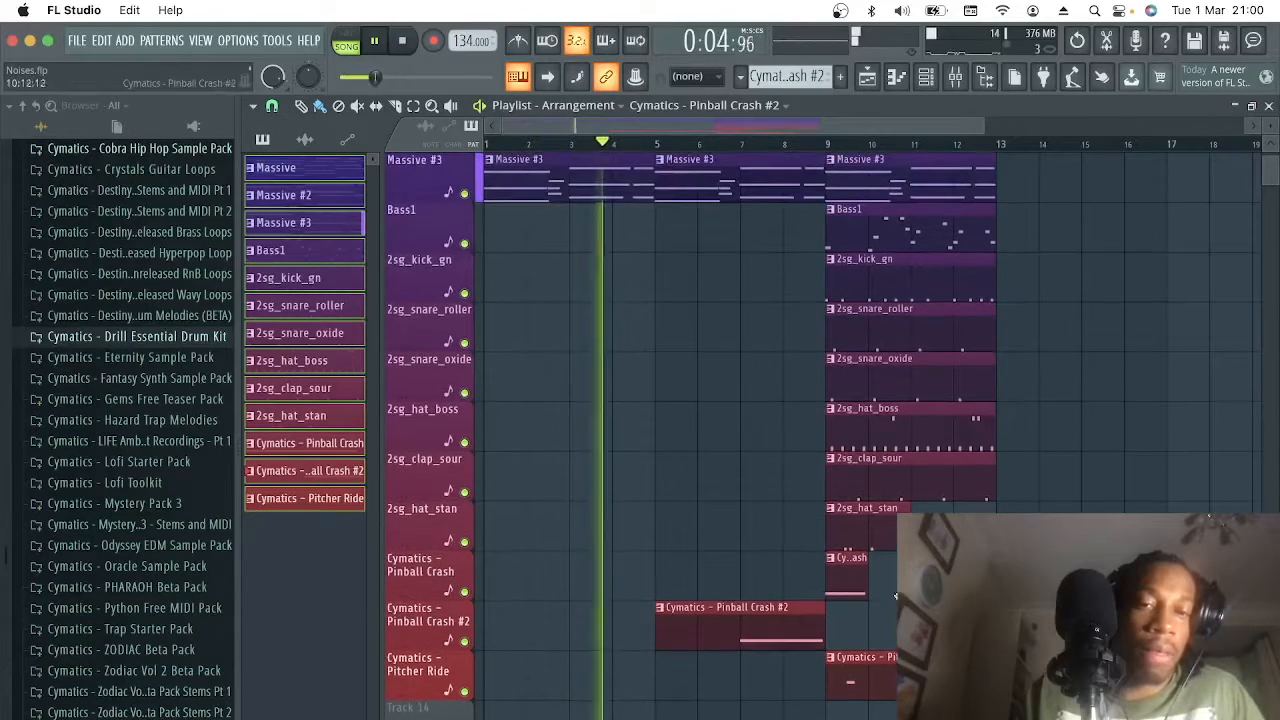
# Step: Select the clips from bar 9 to bar 13 on all tracks and duplicate them at bar 13
pyautogui.moveTo(1057, 680); pyautogui.dragTo(897, 144)
pyautogui.hotkey('ctrl', 'b')
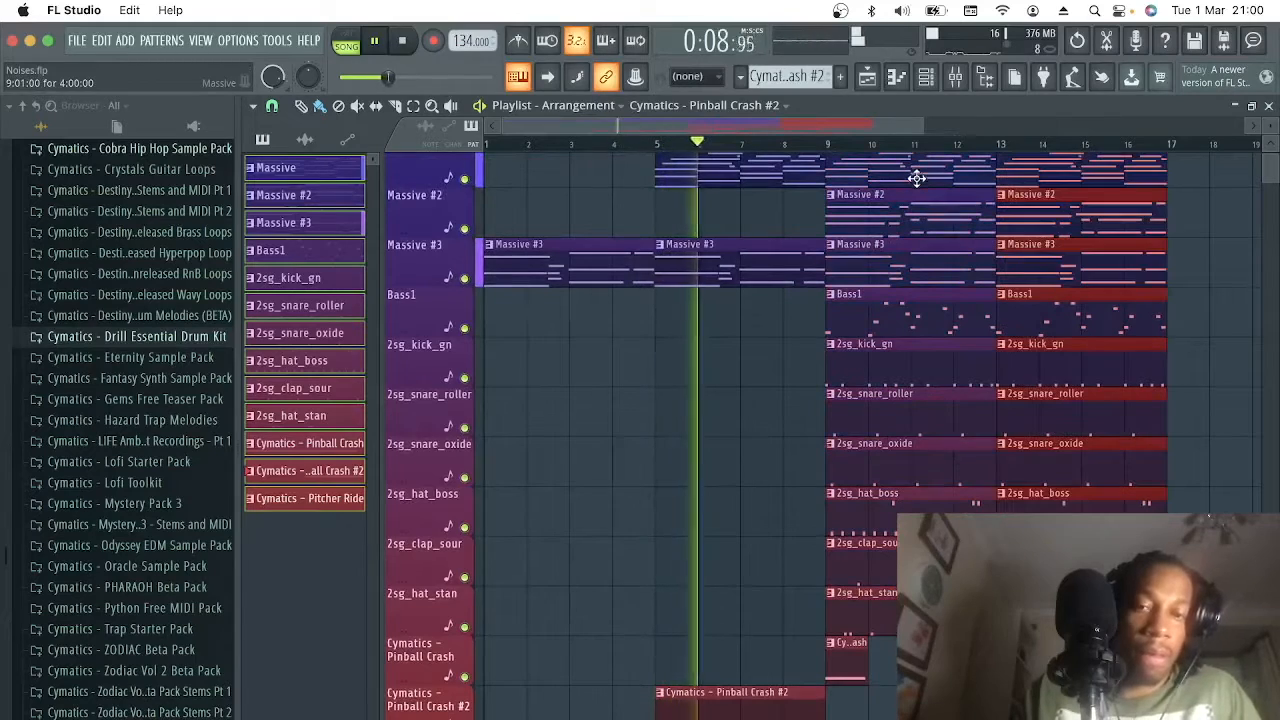
pyautogui.click(786, 692)
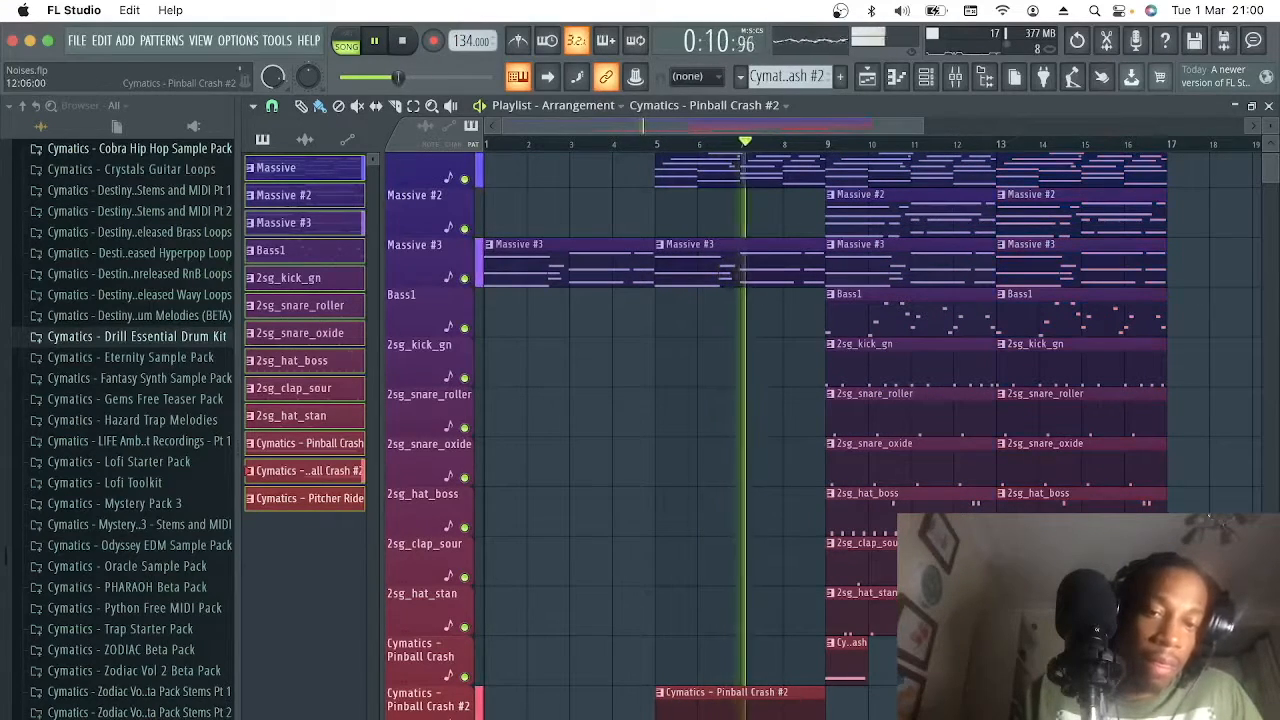
pyautogui.scroll(1, 820, 430)
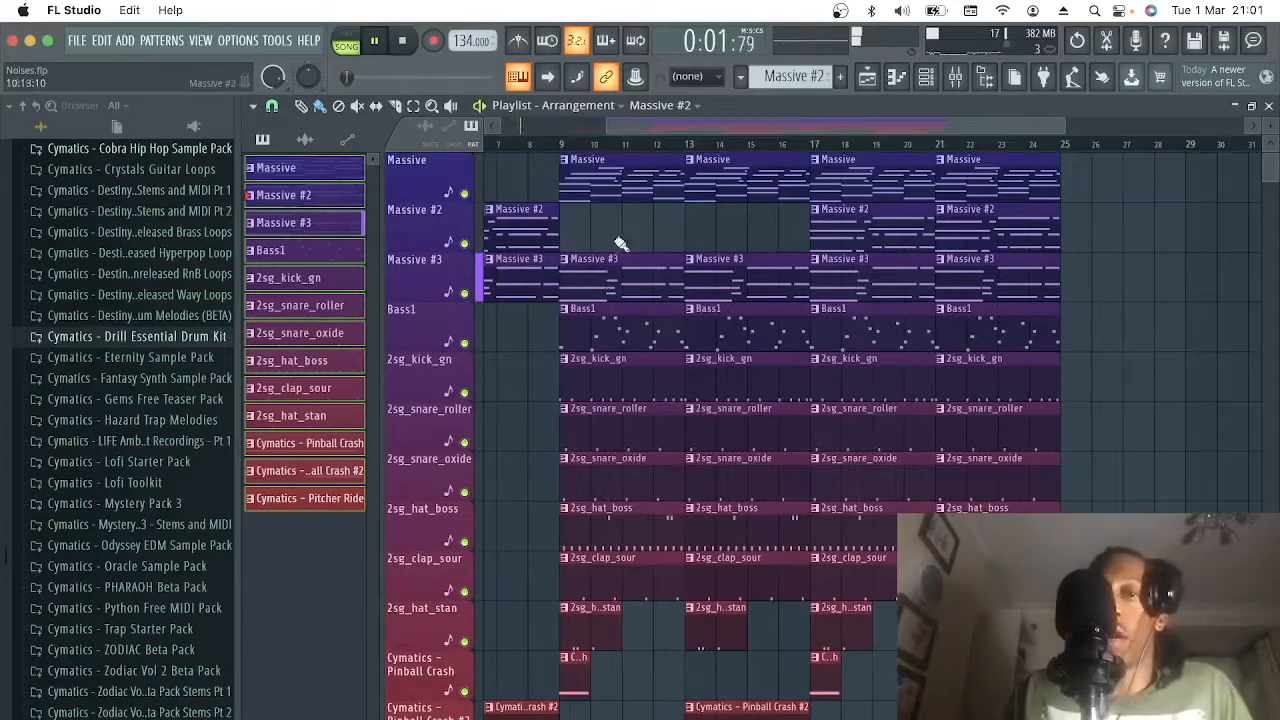
# Step: Stop playback of the arrangement and save the project
pyautogui.scroll(-3, 809, 300)
pyautogui.scroll(3, 809, 300)
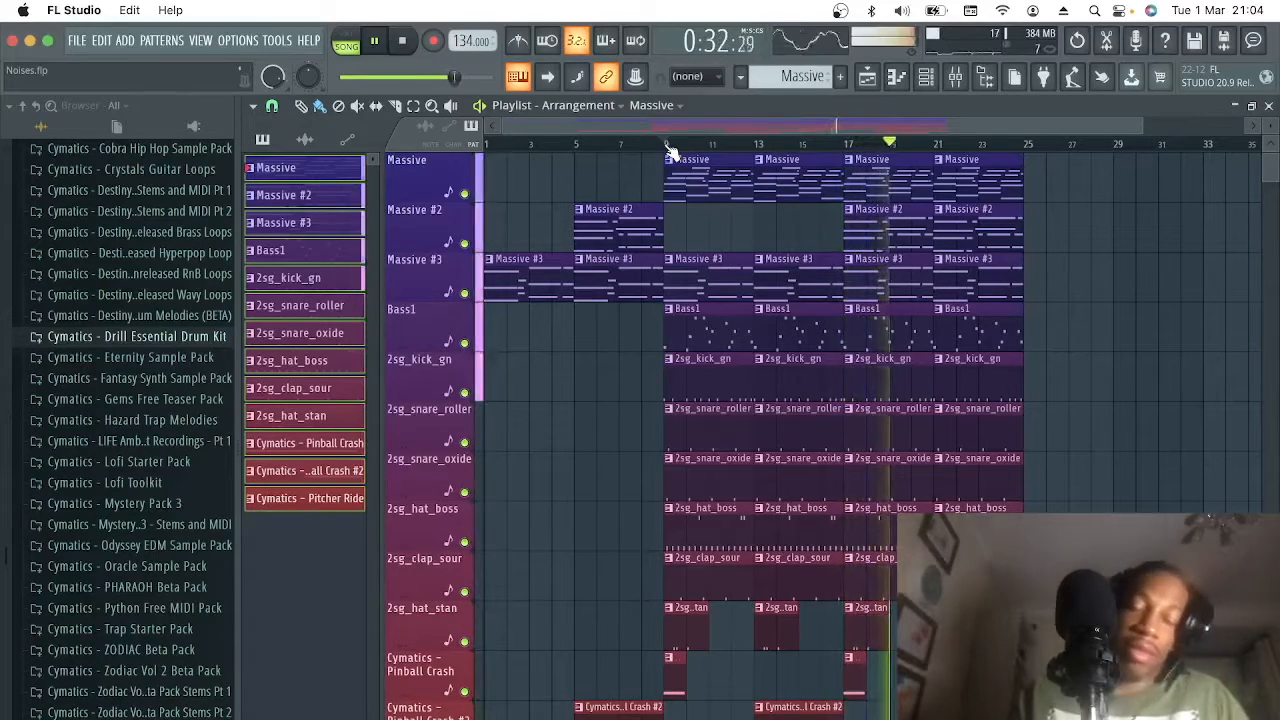
pyautogui.press('space')
pyautogui.press('super+s')
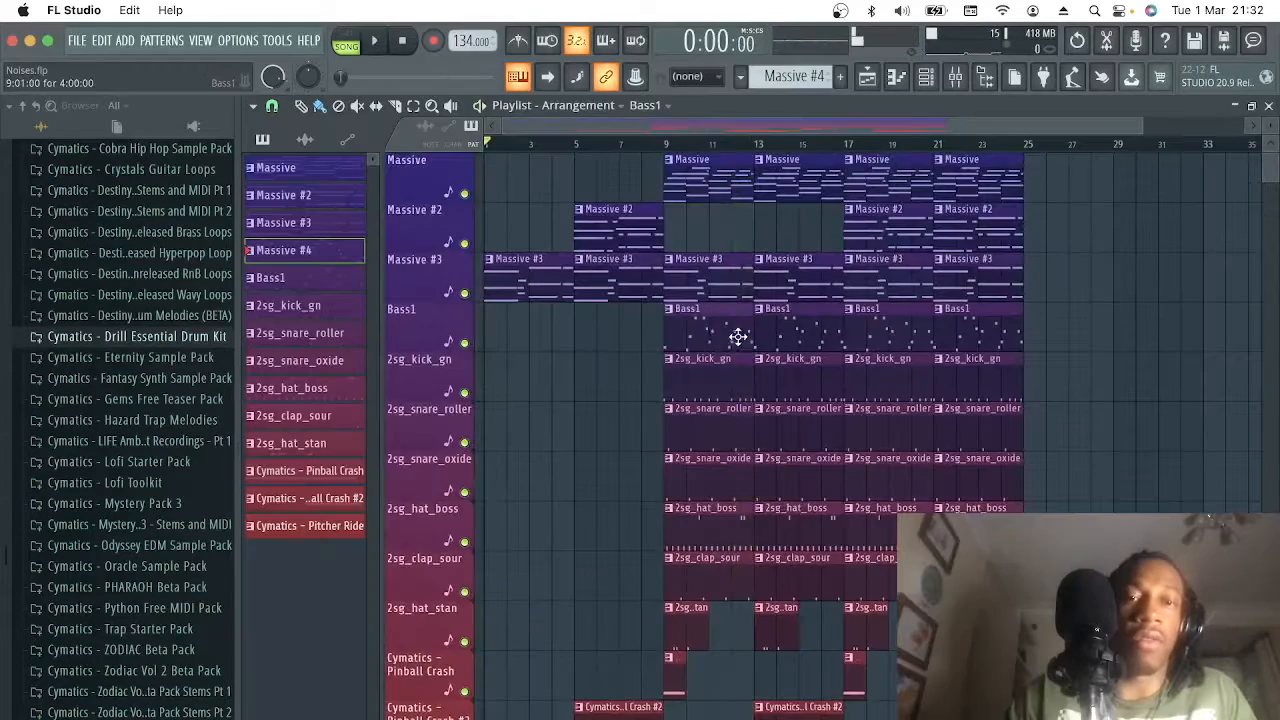
# Step: Add Bass1 clips at bars 1 and 5 and a short kick fill clip at bar 8, and save the project
pyautogui.moveTo(712, 340); pyautogui.dragTo(524, 346)
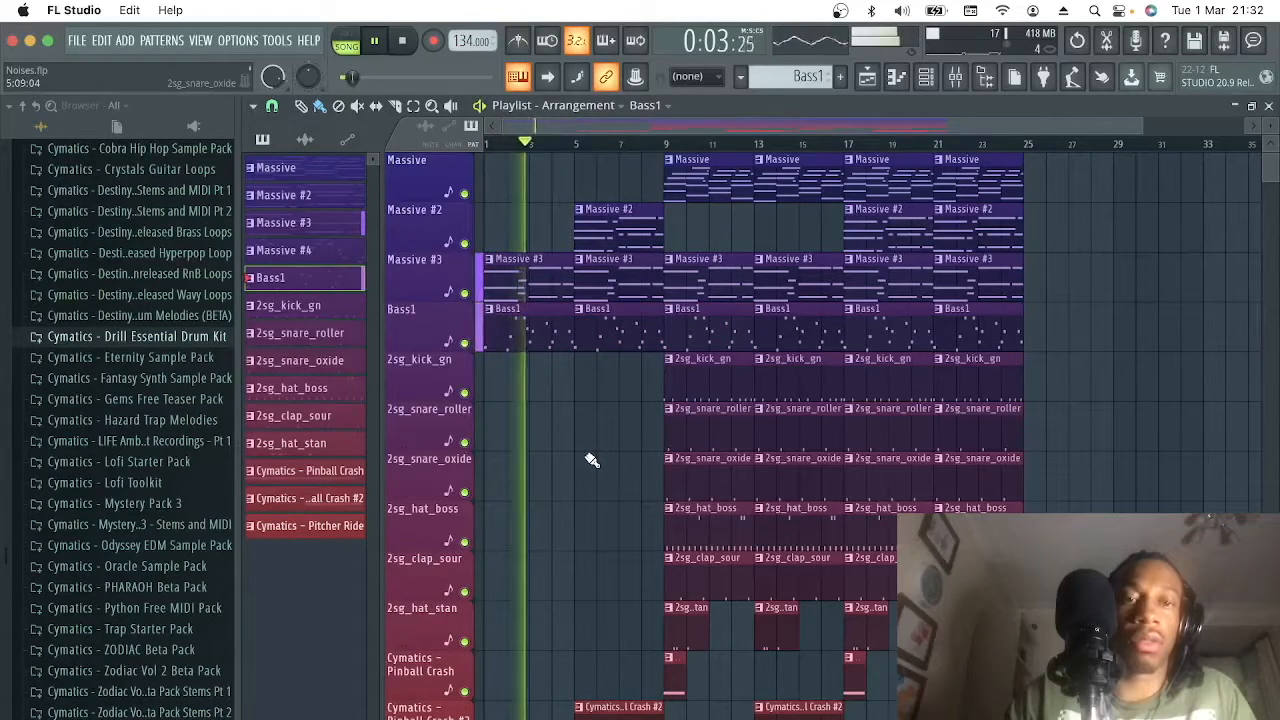
pyautogui.click(682, 285)
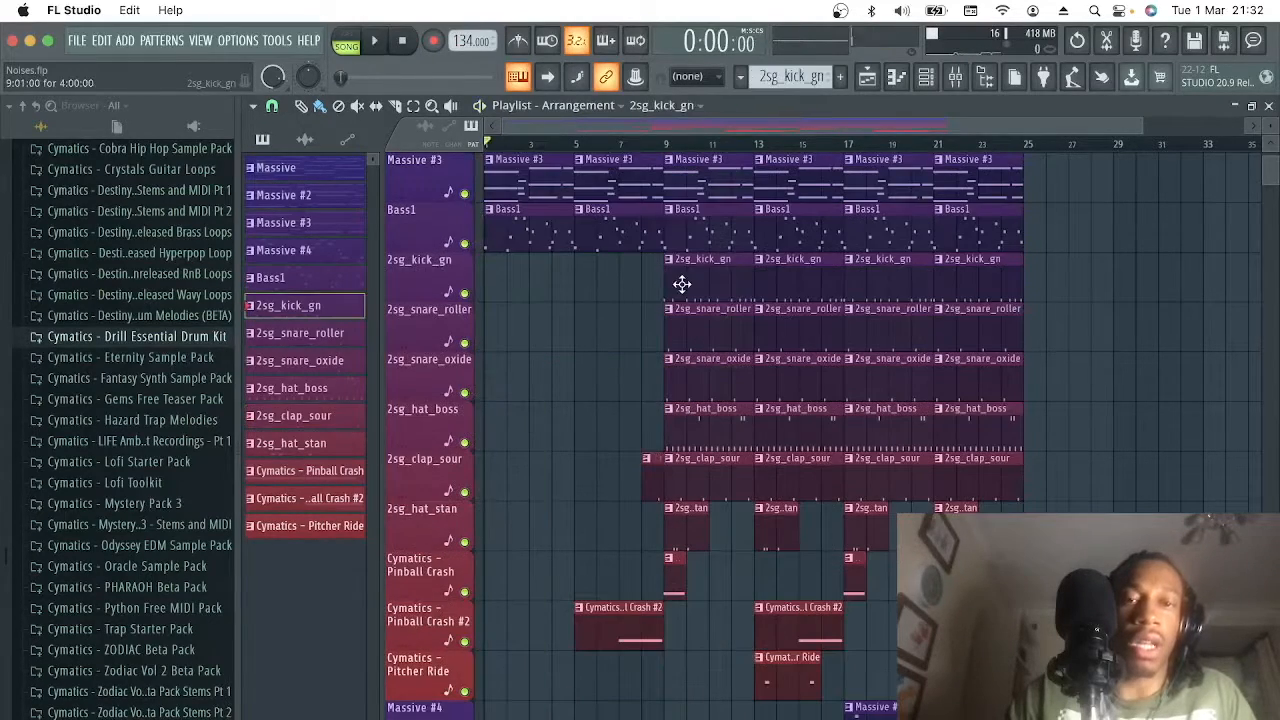
pyautogui.doubleClick(562, 277)
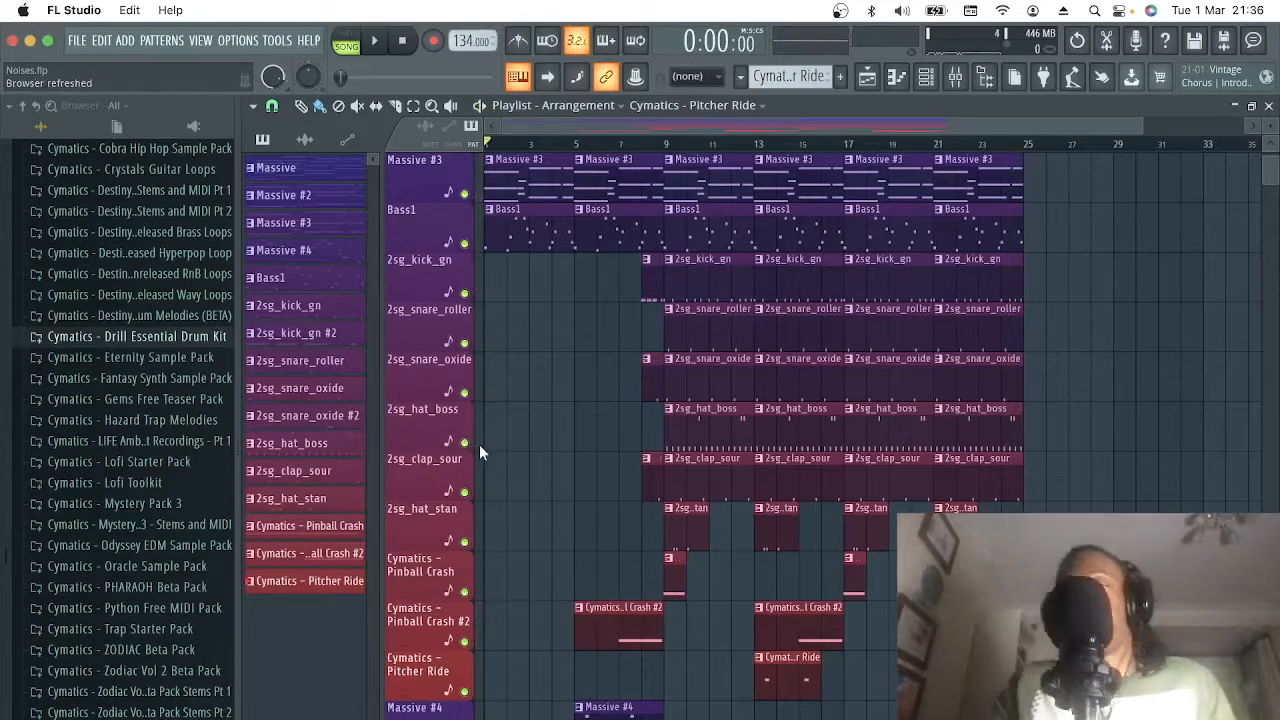
pyautogui.press('super+s')
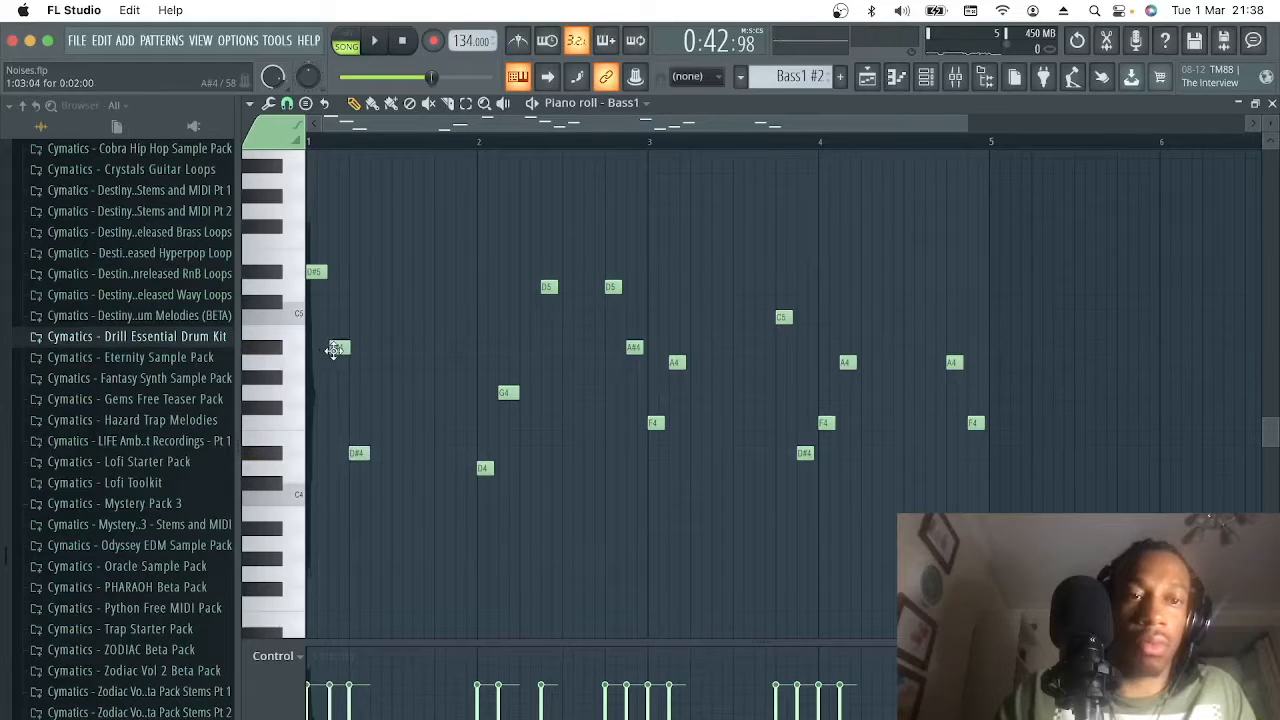
# Step: Play the arrangement and check how the melody, drum and cymbal clips are laid out across its sections
pyautogui.press('space')
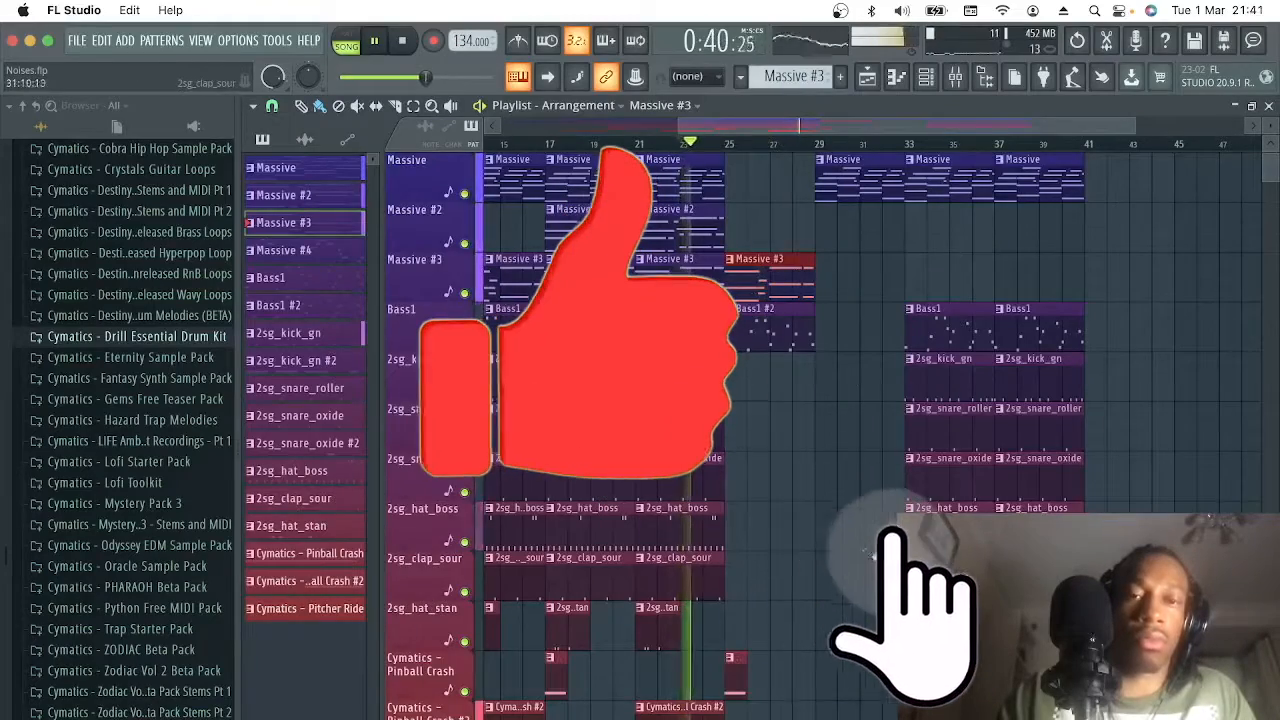
pyautogui.scroll(-6, 830, 575)
pyautogui.scroll(5, 795, 592)
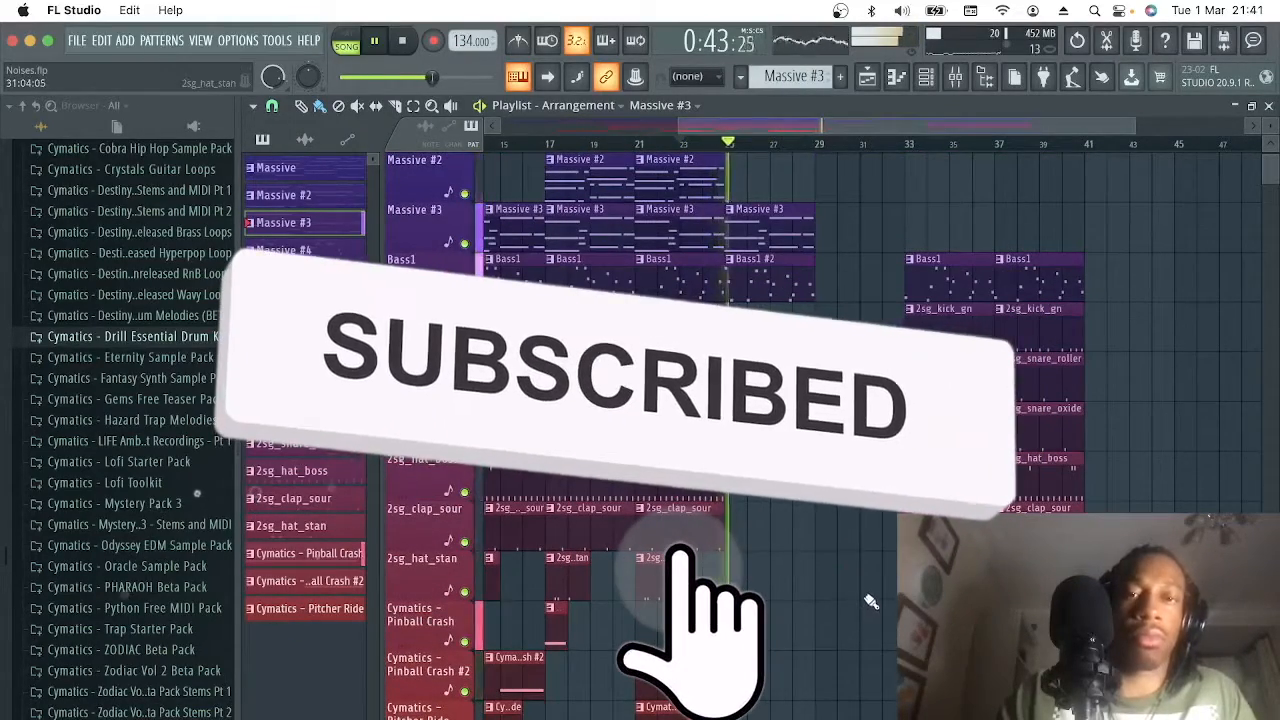
pyautogui.scroll(1, 865, 612)
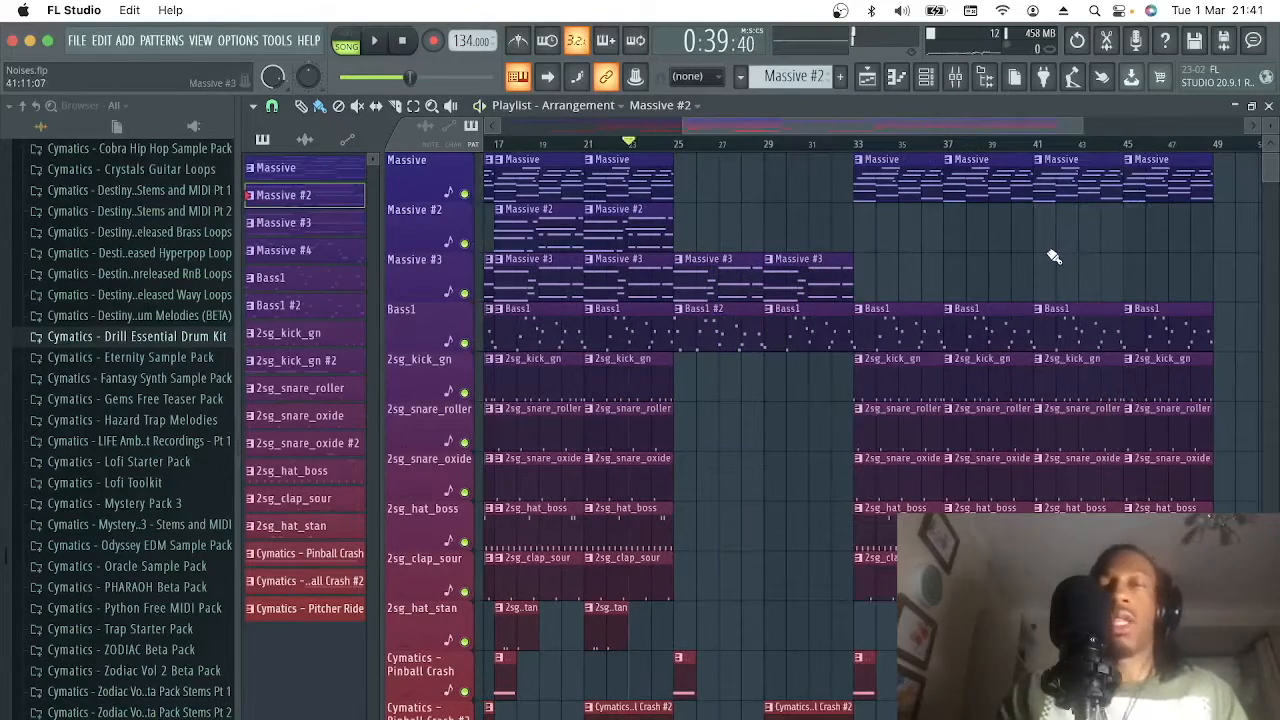
pyautogui.scroll(-6, 930, 310)
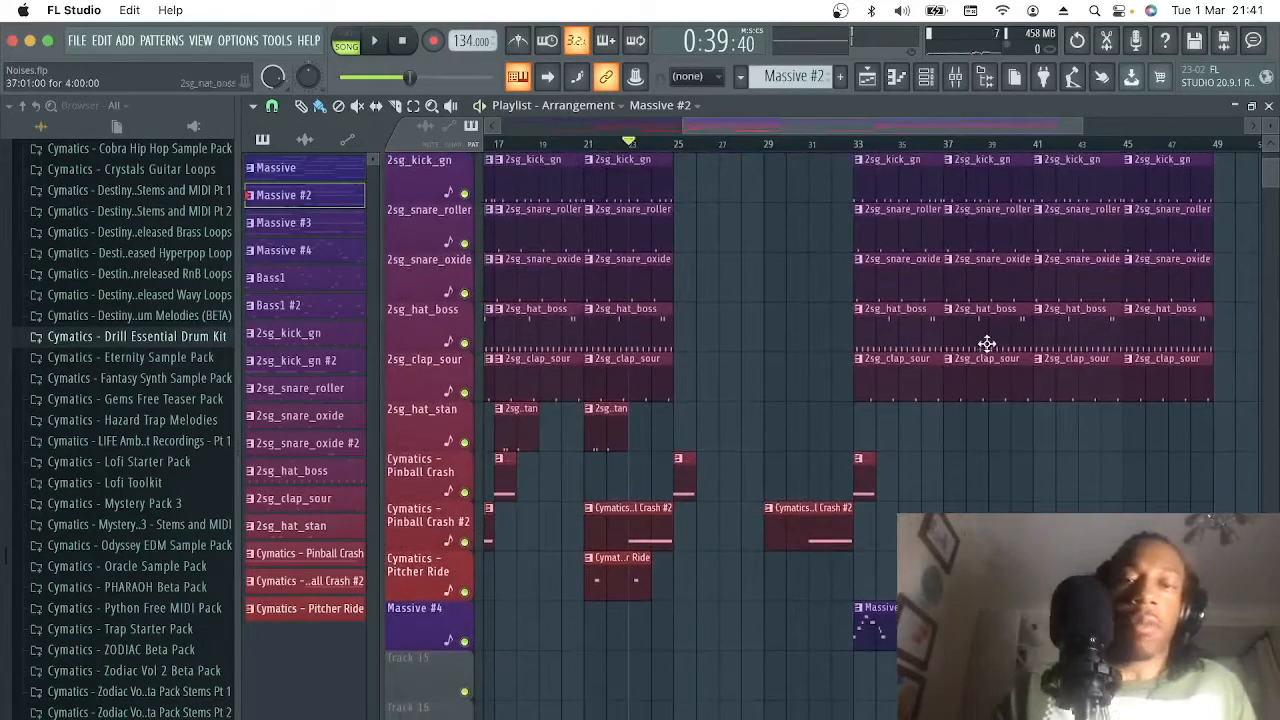
pyautogui.scroll(6, 1063, 491)
# Step: Reset the channel volume of Massive #5 to its default and close the channel rack
pyautogui.click(891, 181)
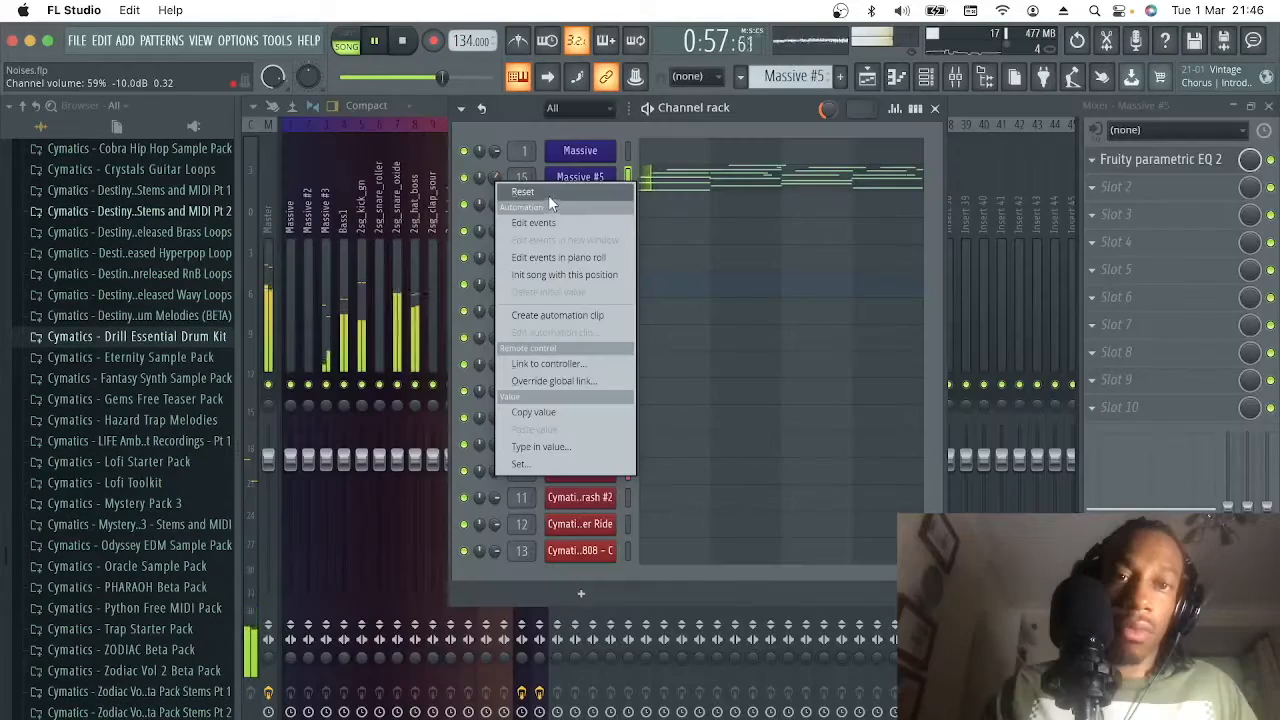
pyautogui.click(548, 195)
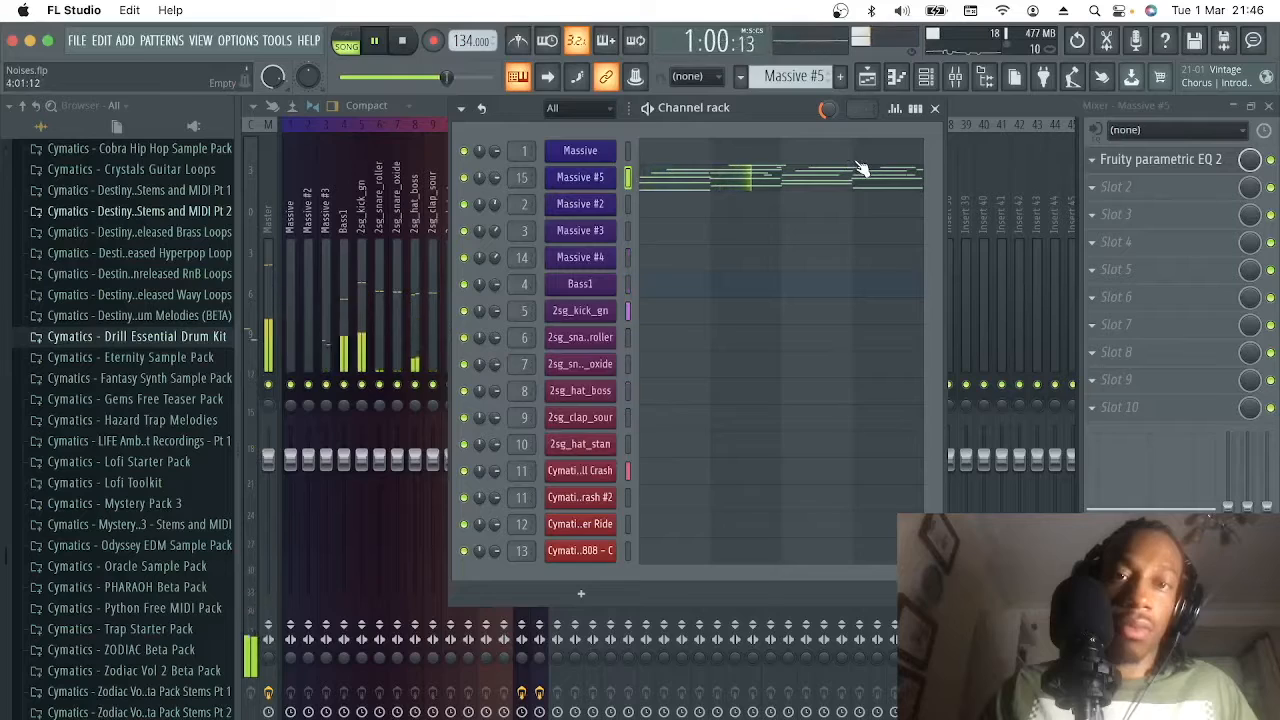
pyautogui.click(936, 108)
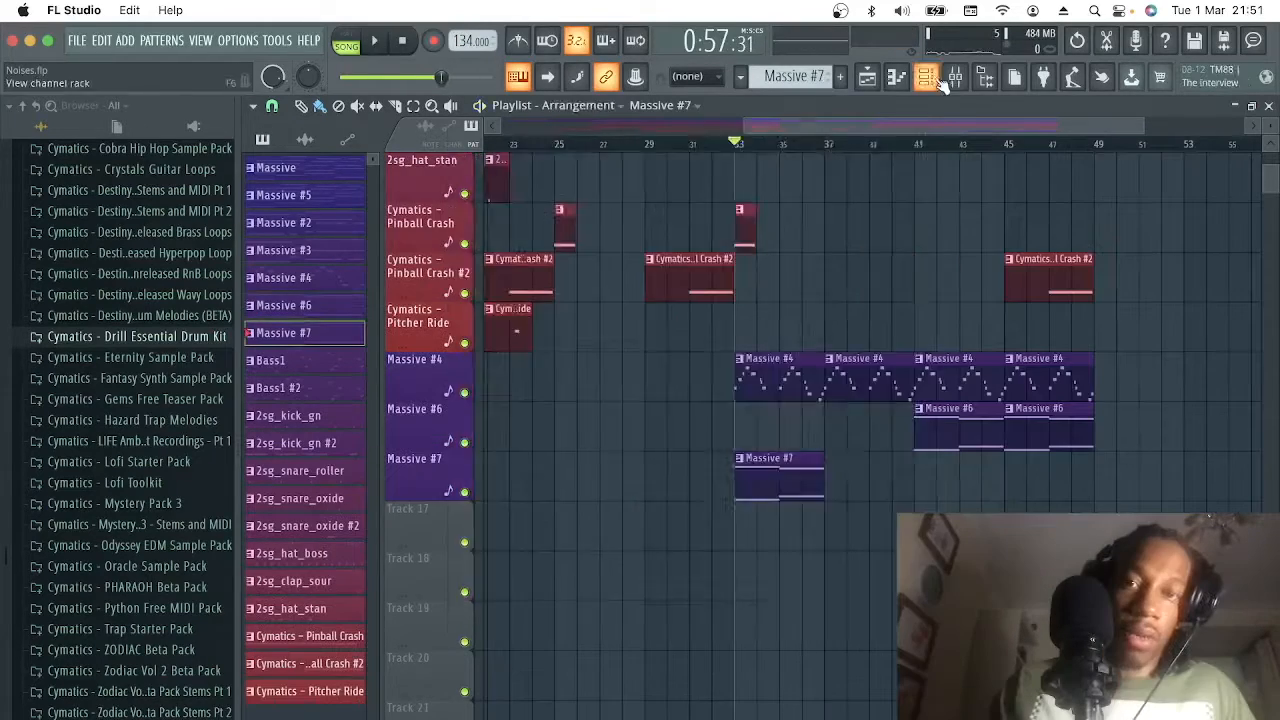
# Step: Open the Massive #7 pattern's notes for editing and play them back
pyautogui.click(940, 82)
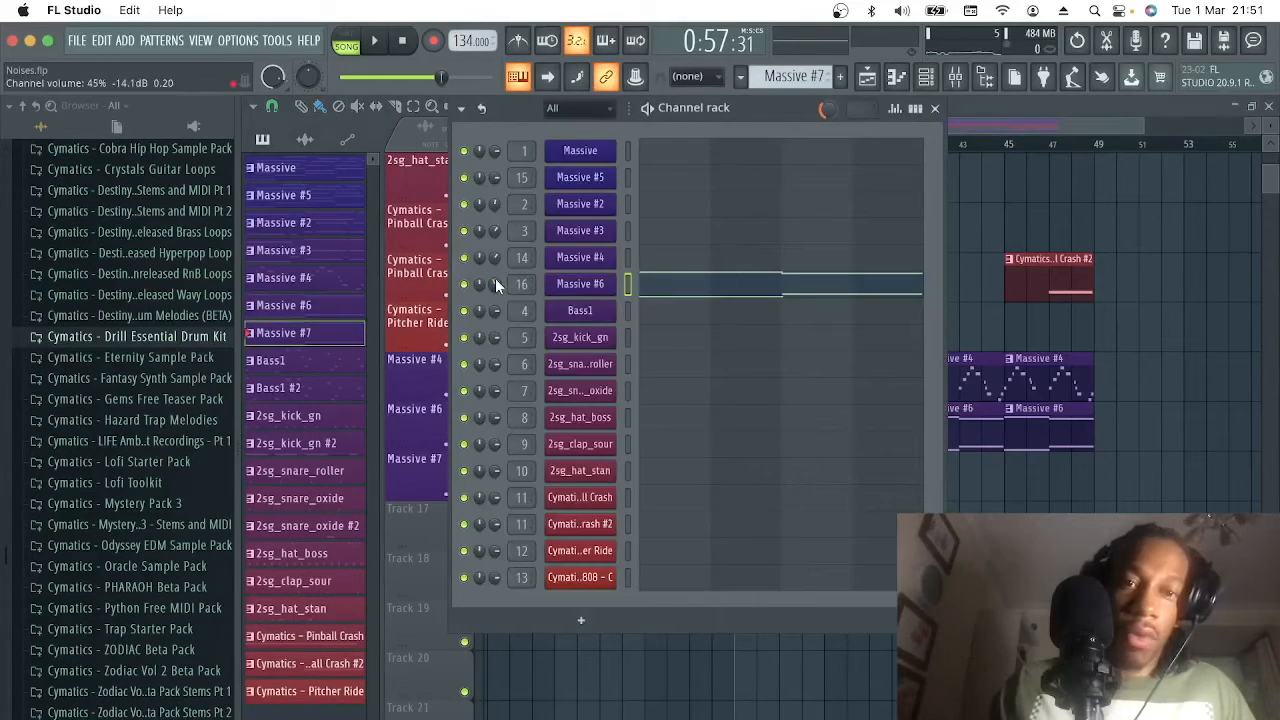
pyautogui.click(579, 290)
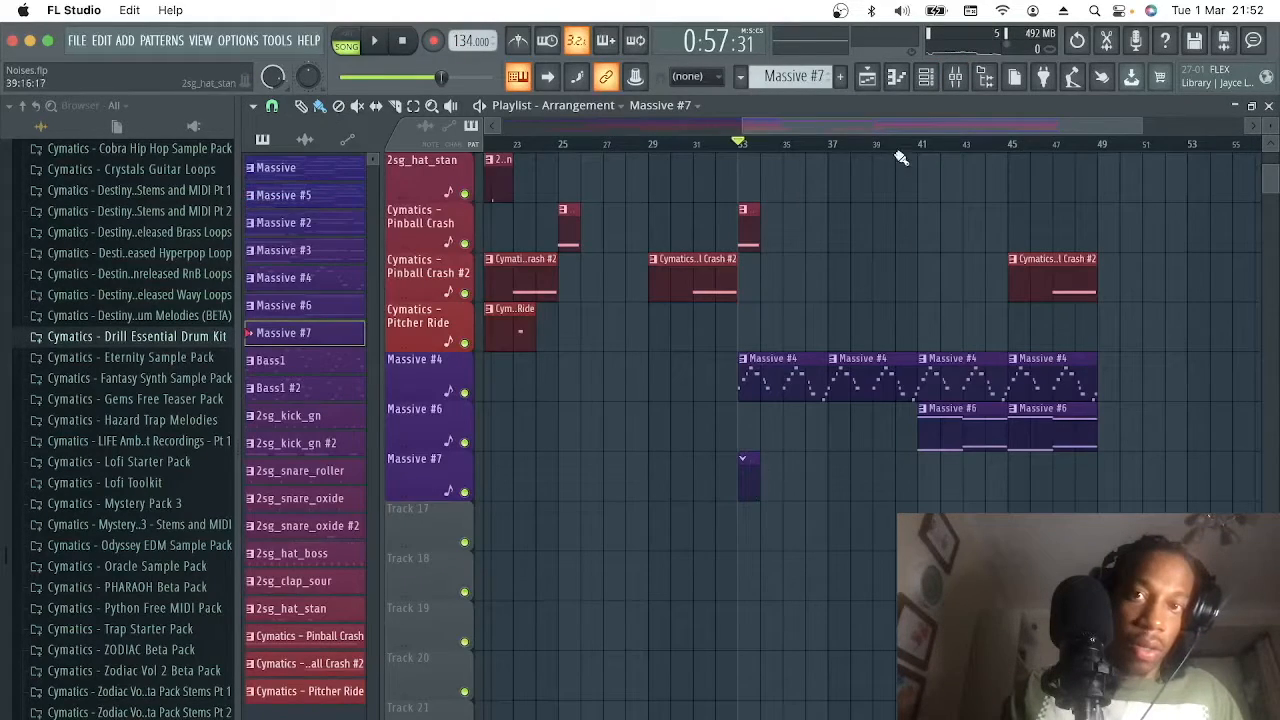
pyautogui.click(925, 77)
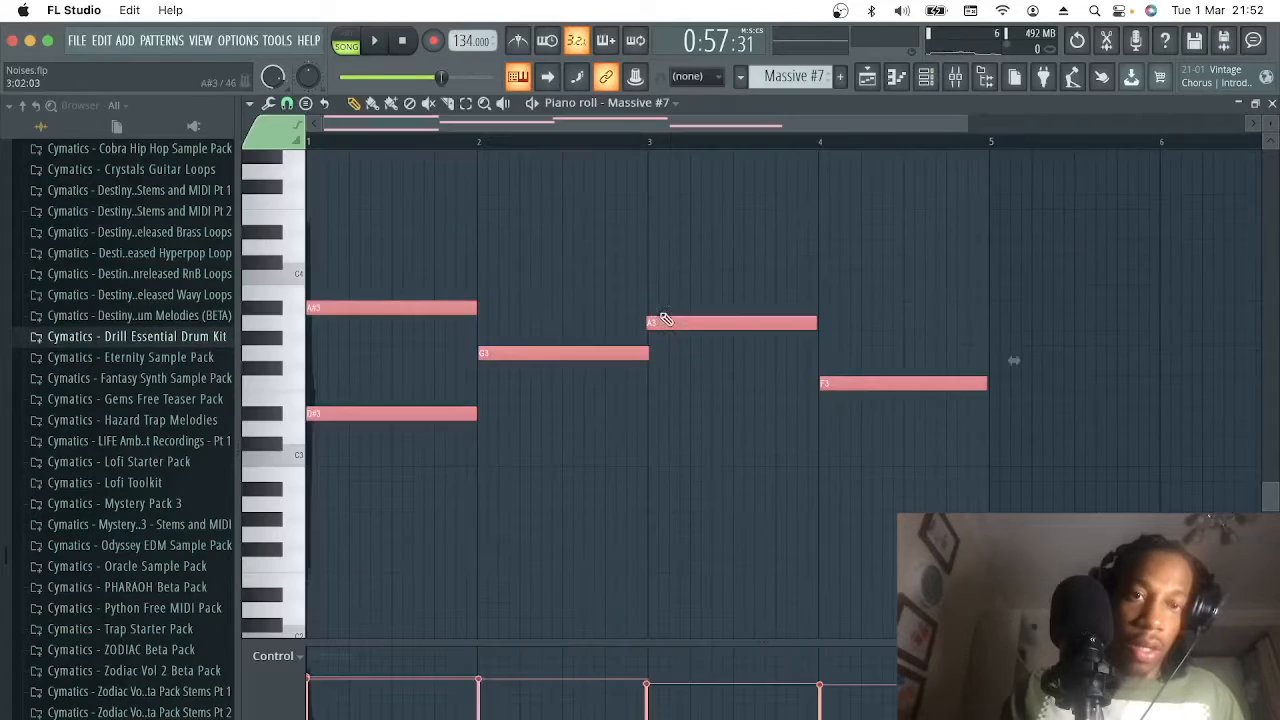
pyautogui.click(345, 46)
pyautogui.click(374, 40)
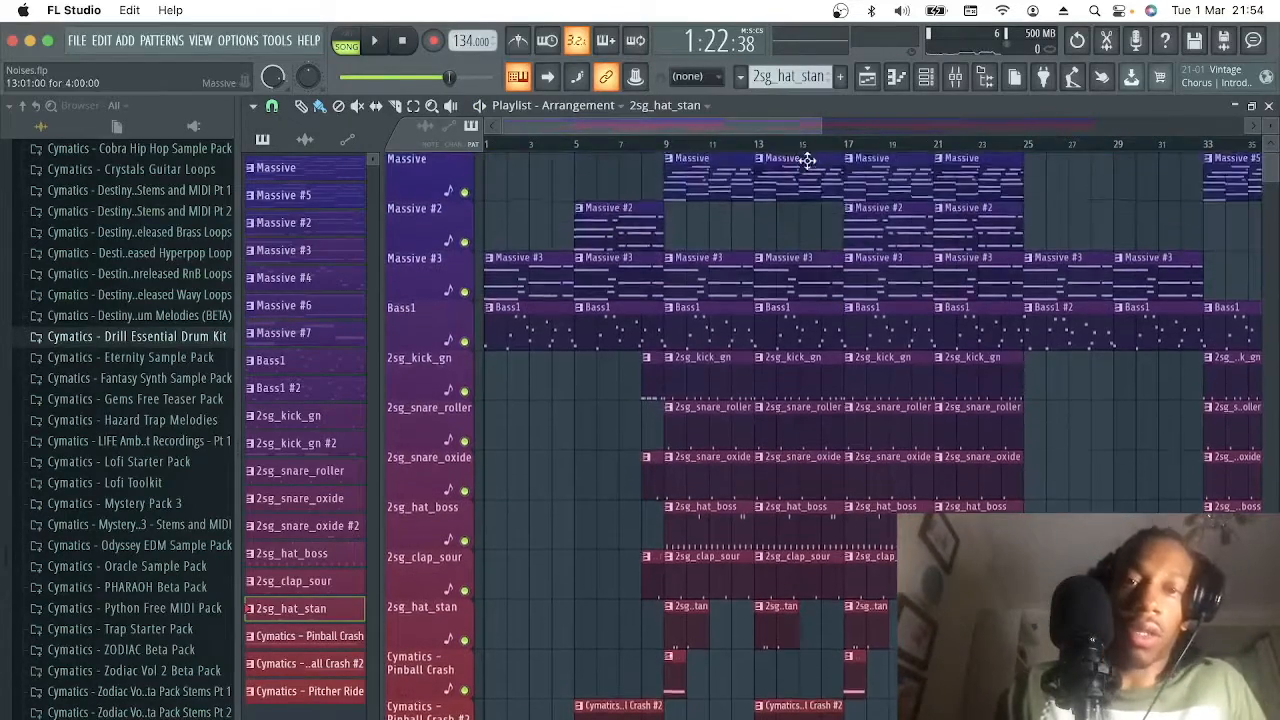
# Step: Review the complete arrangement through to its end, including the sound effect tracks, and save the project
pyautogui.moveTo(770, 128); pyautogui.dragTo(1118, 127)
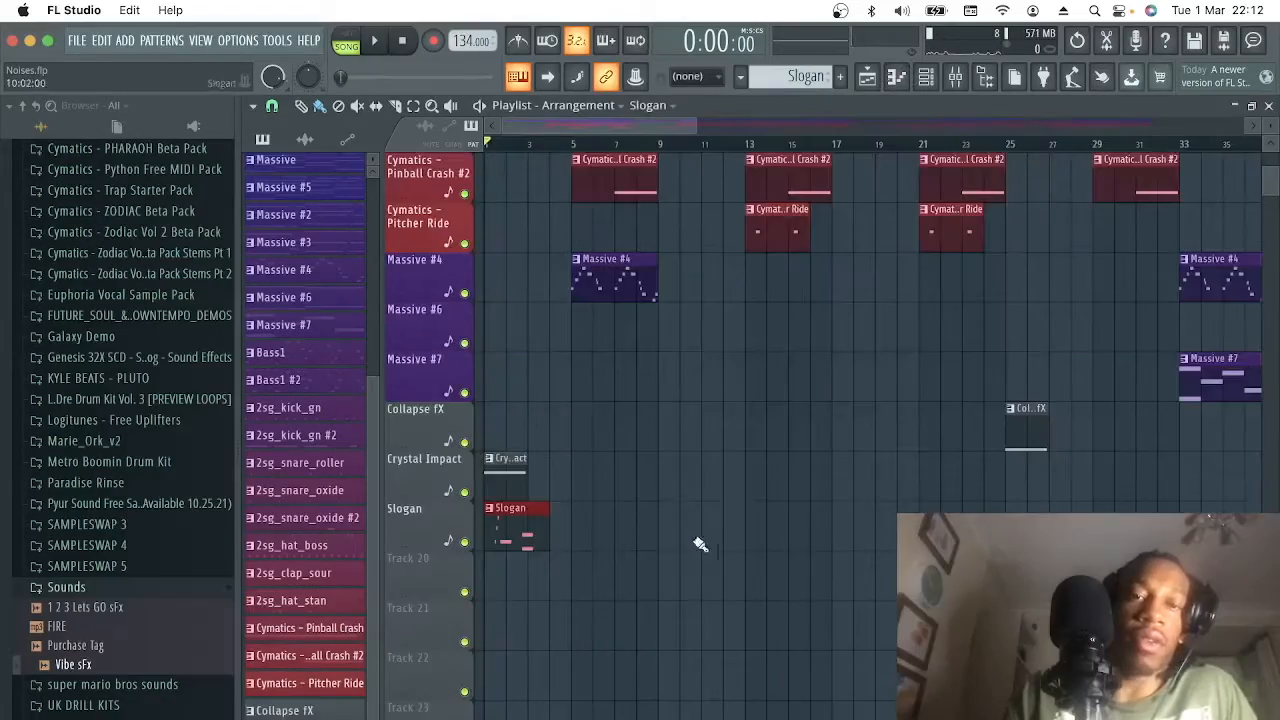
pyautogui.scroll(-5, 746, 637)
pyautogui.scroll(-6, 1206, 383)
pyautogui.scroll(6, 1206, 400)
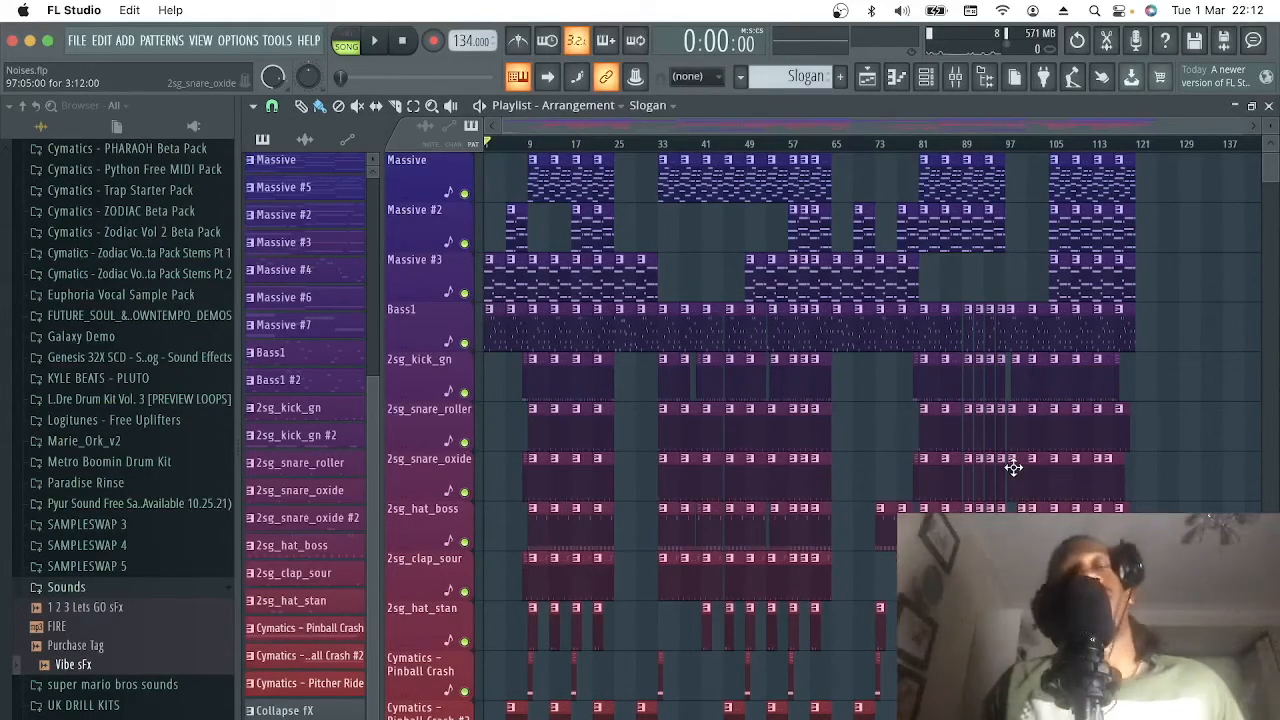
pyautogui.press('super+s')
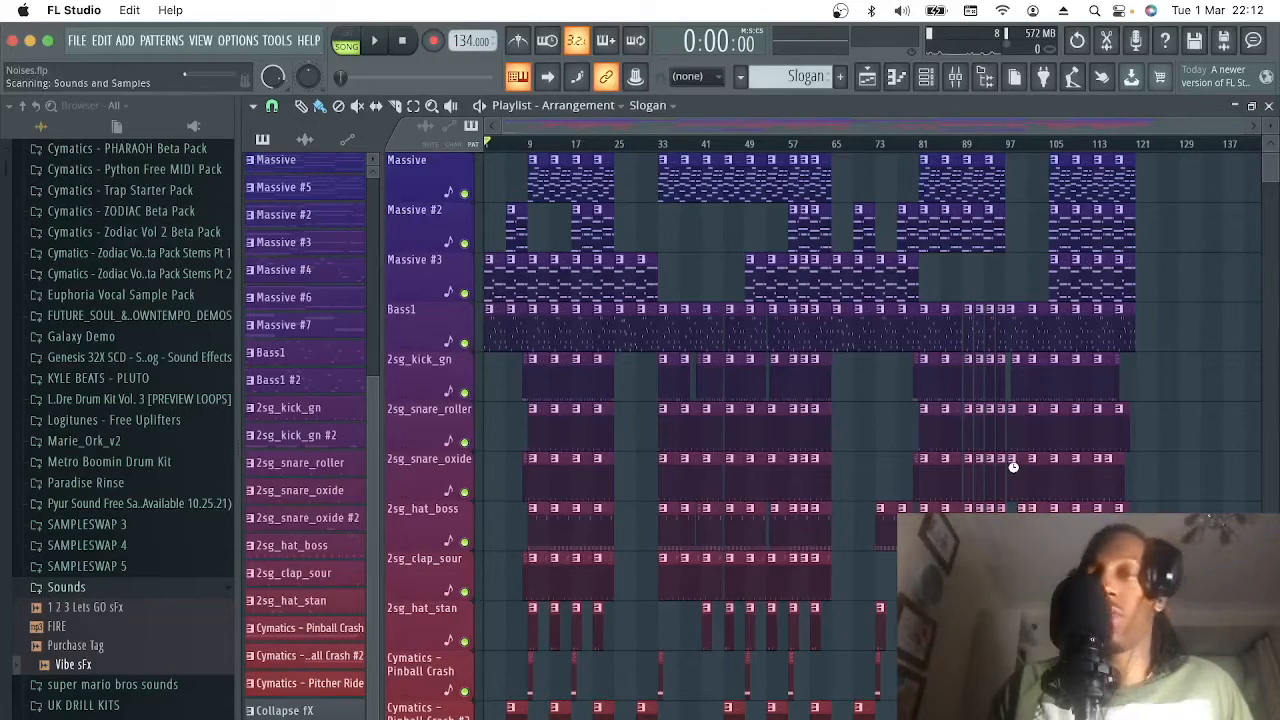